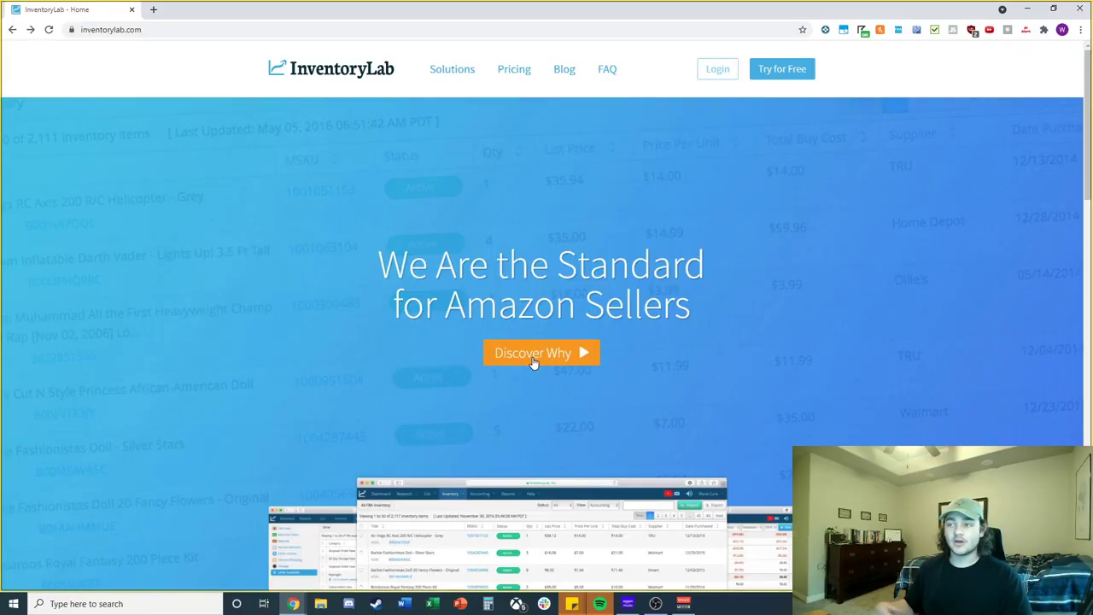
Open InventoryLab's pricing page and compare the plan's price under monthly and annual billing
left_click(515, 75)
left_click_drag(602, 281, 689, 296)
left_click(688, 296)
left_click(536, 219)
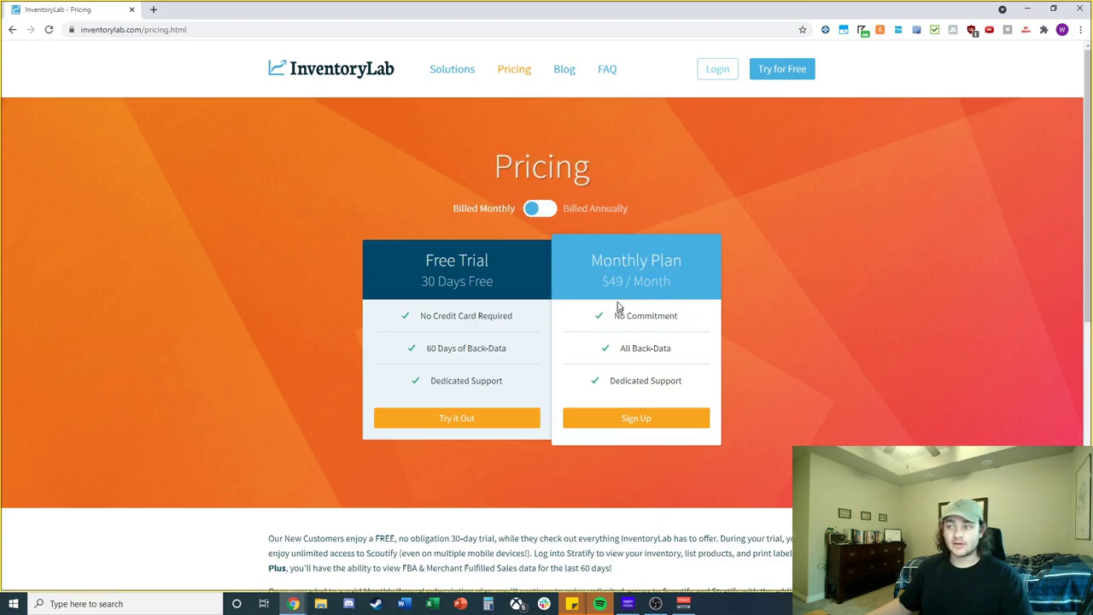
left_click_drag(609, 281, 689, 303)
left_click(686, 286)
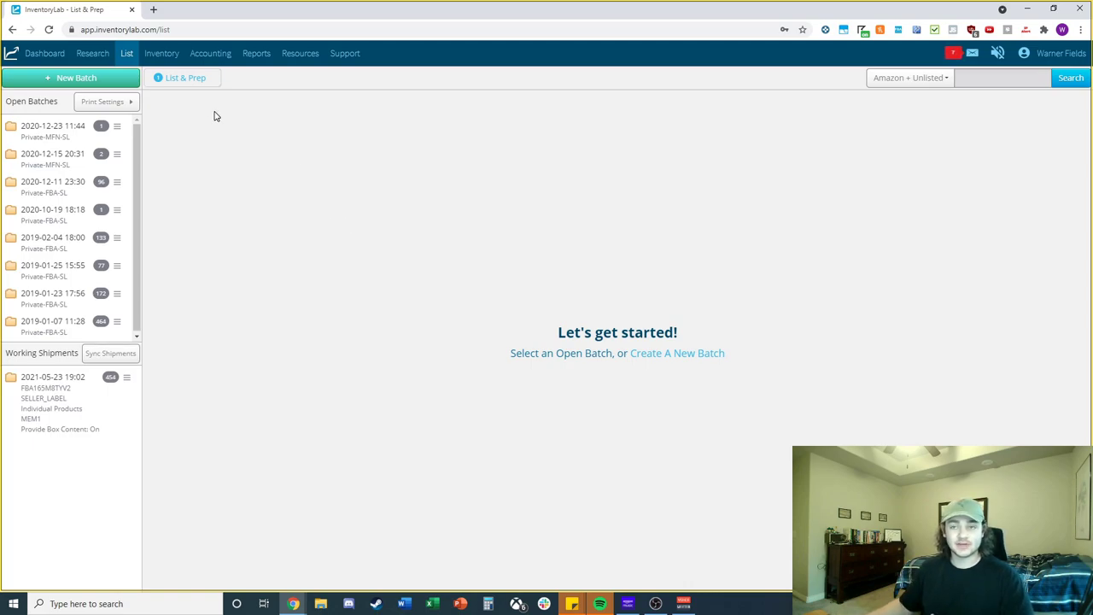
Start a new batch and check the packing type choices, keeping Individual Products
left_click(110, 82)
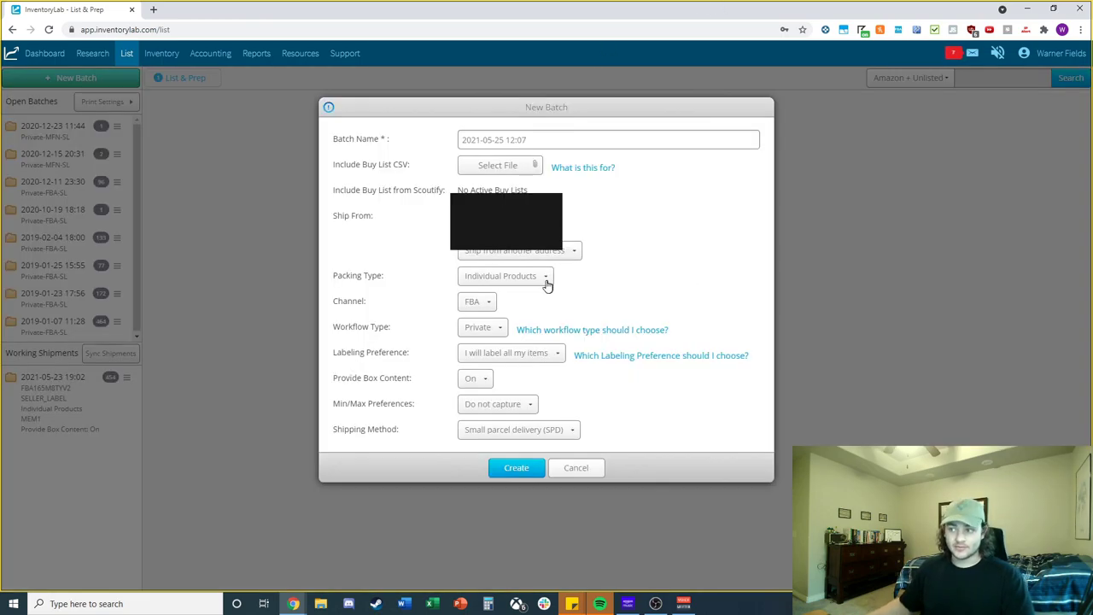
left_click(505, 279)
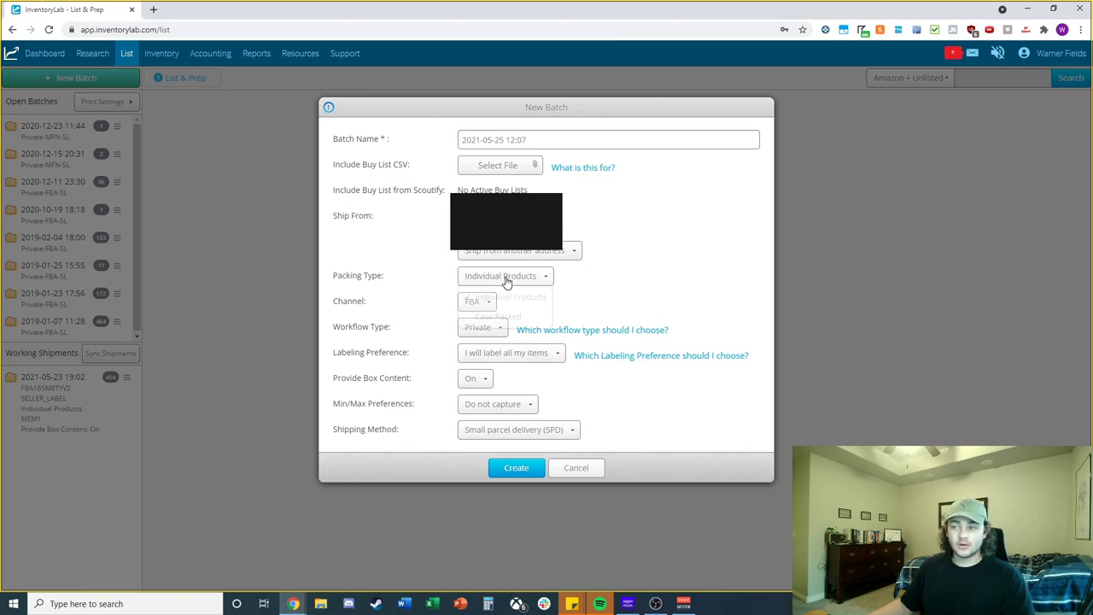
left_click(504, 277)
left_click(507, 282)
left_click(606, 287)
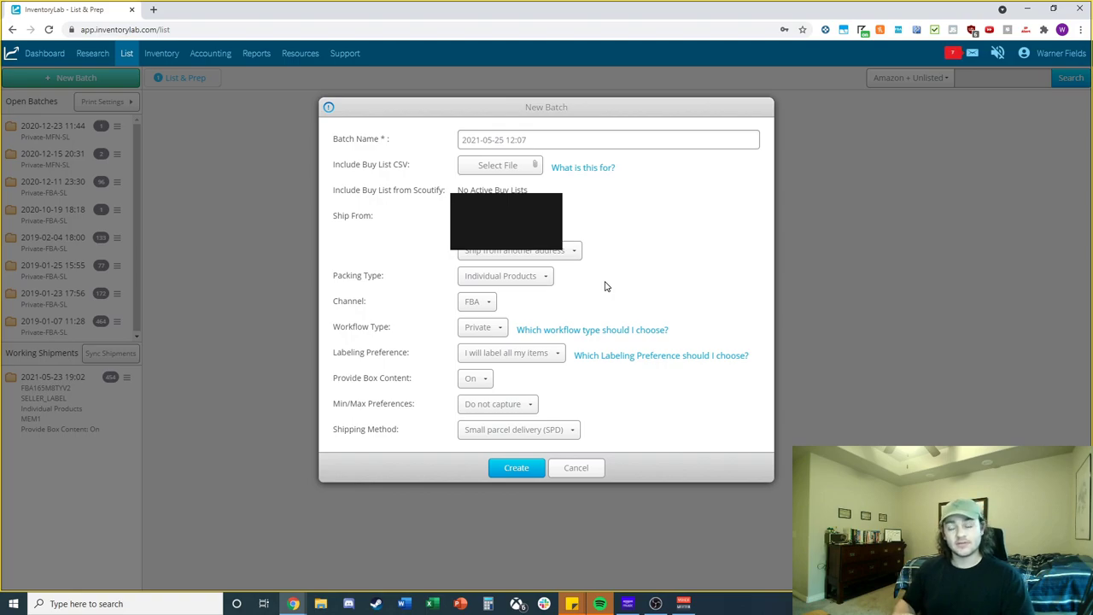
left_click(540, 285)
left_click(649, 279)
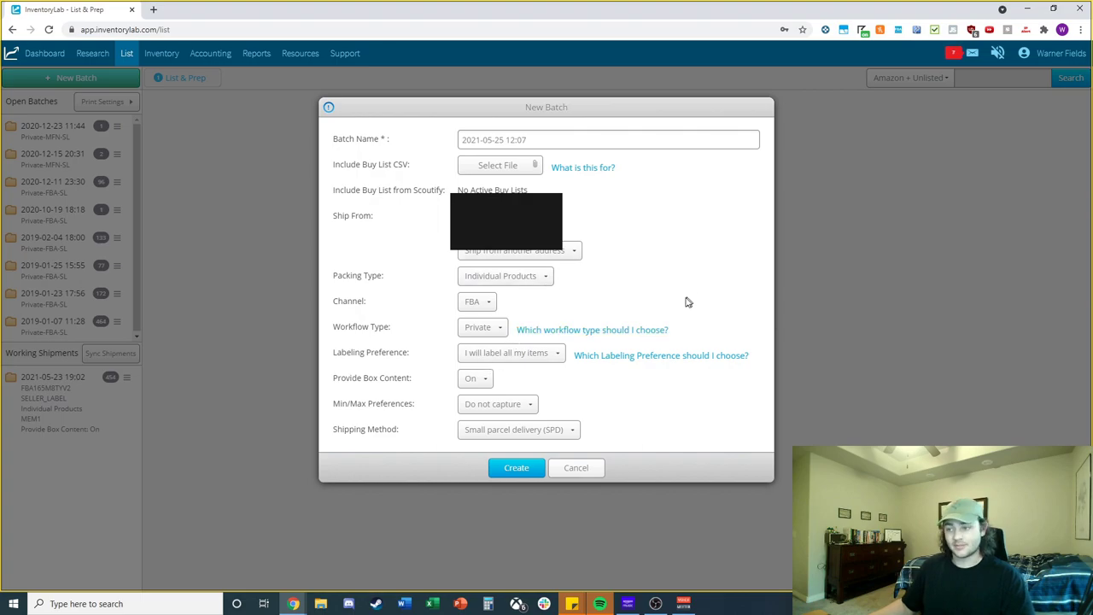
Review the batch's channel, workflow and labeling choices, keeping FBA, Private and "I will label all my items"
left_click(485, 306)
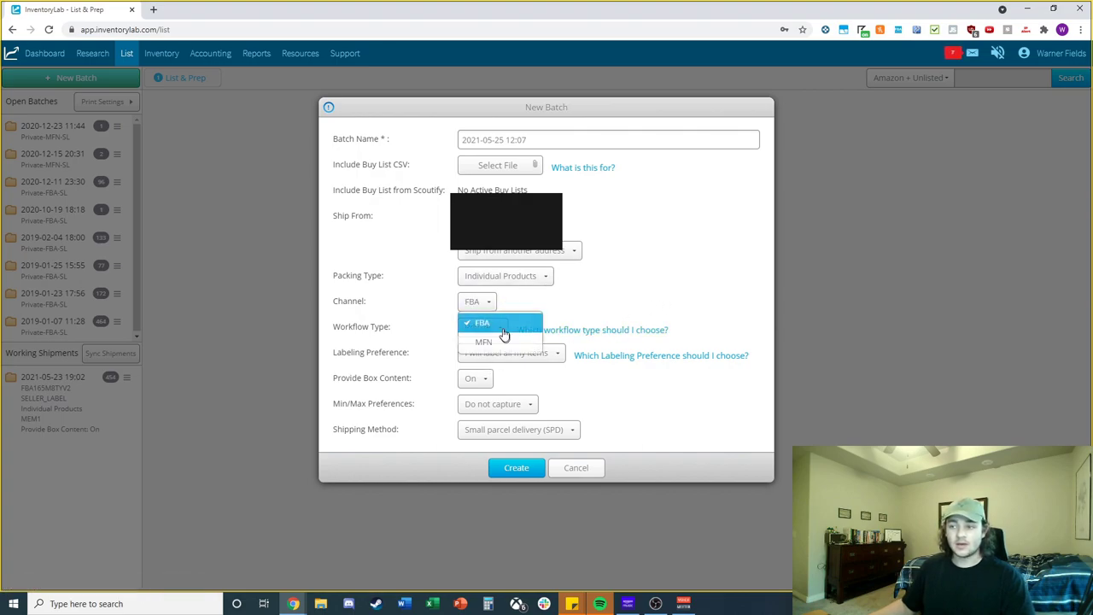
left_click(662, 270)
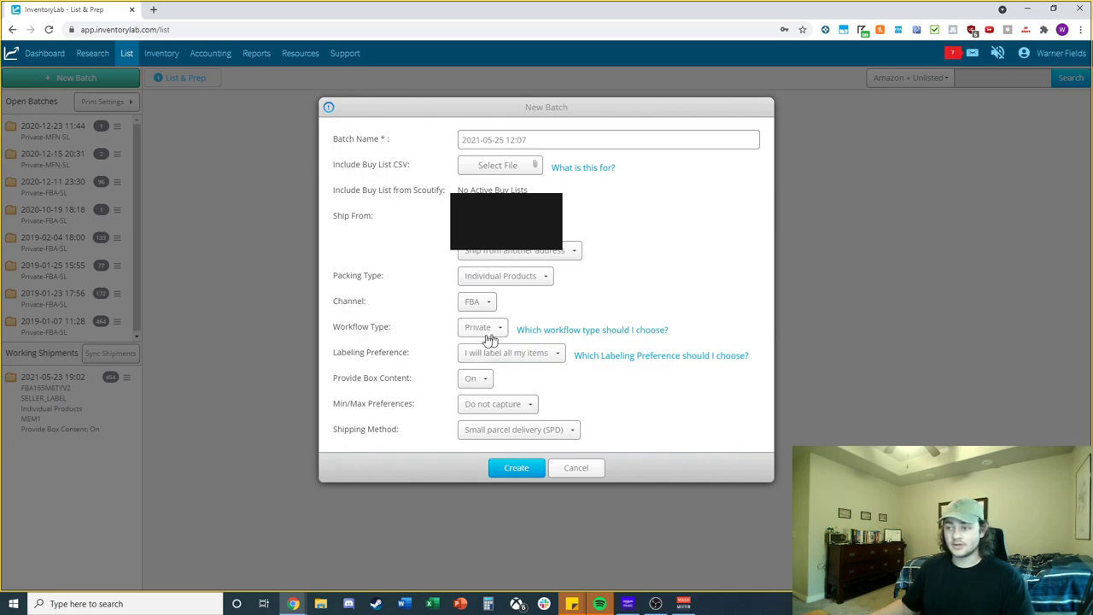
left_click(462, 333)
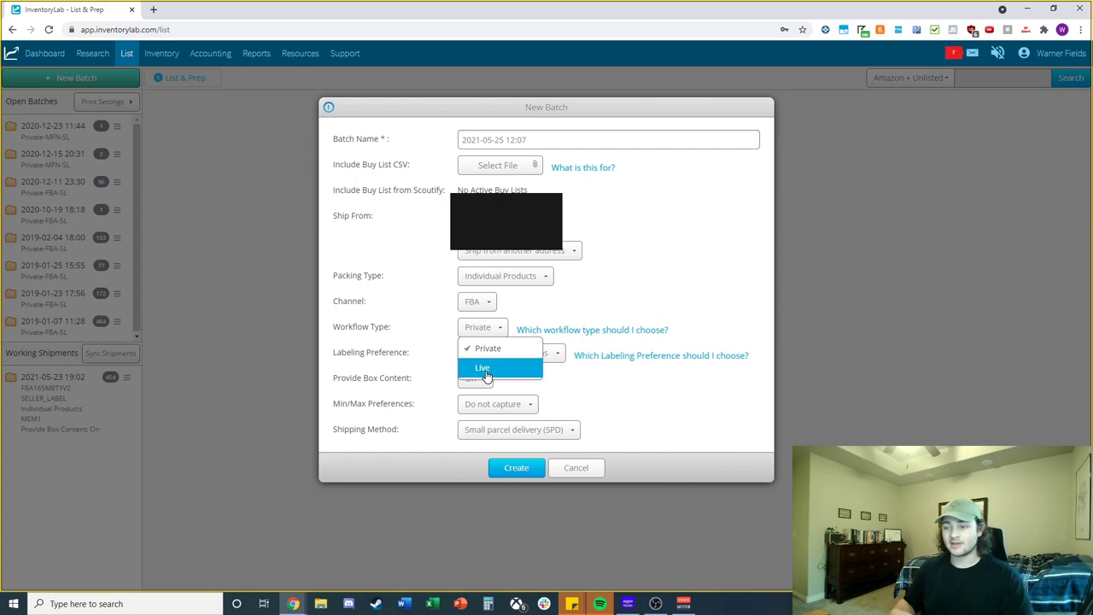
left_click(645, 295)
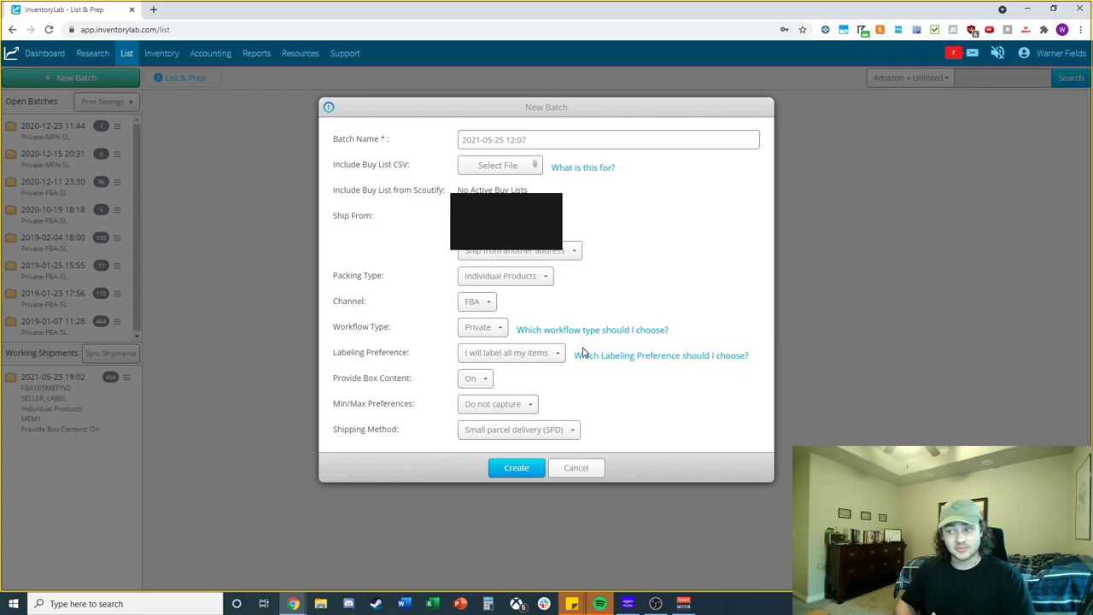
left_click(545, 354)
left_click(693, 291)
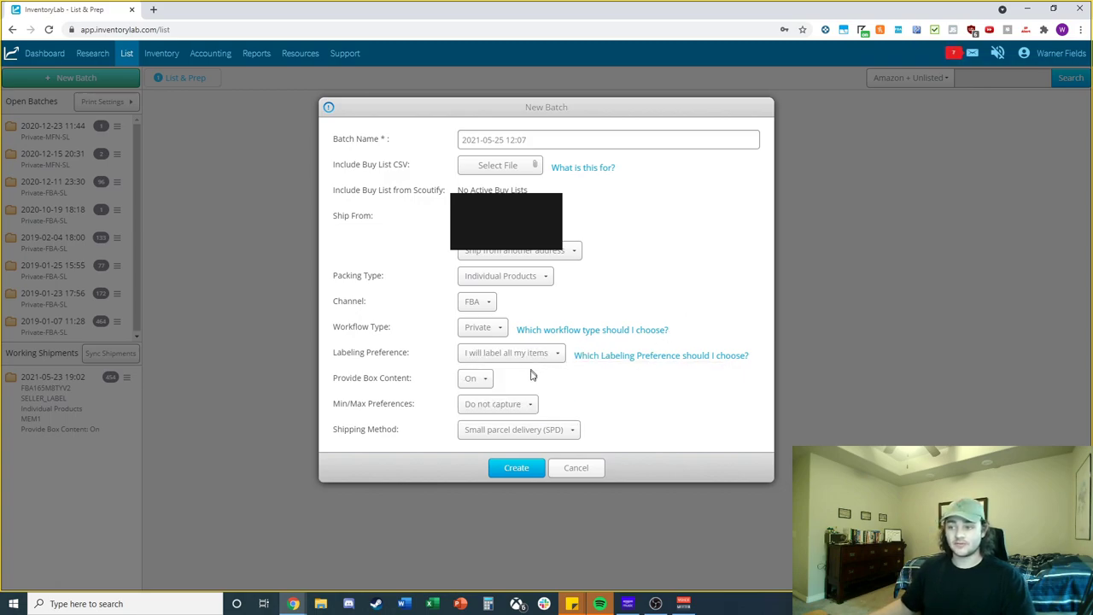
Keep Min/Max Preferences at "Do not capture" and shipping at "Small parcel delivery (SPD)", and create the batch
left_click_drag(344, 409, 376, 408)
left_click(632, 418)
left_click(499, 405)
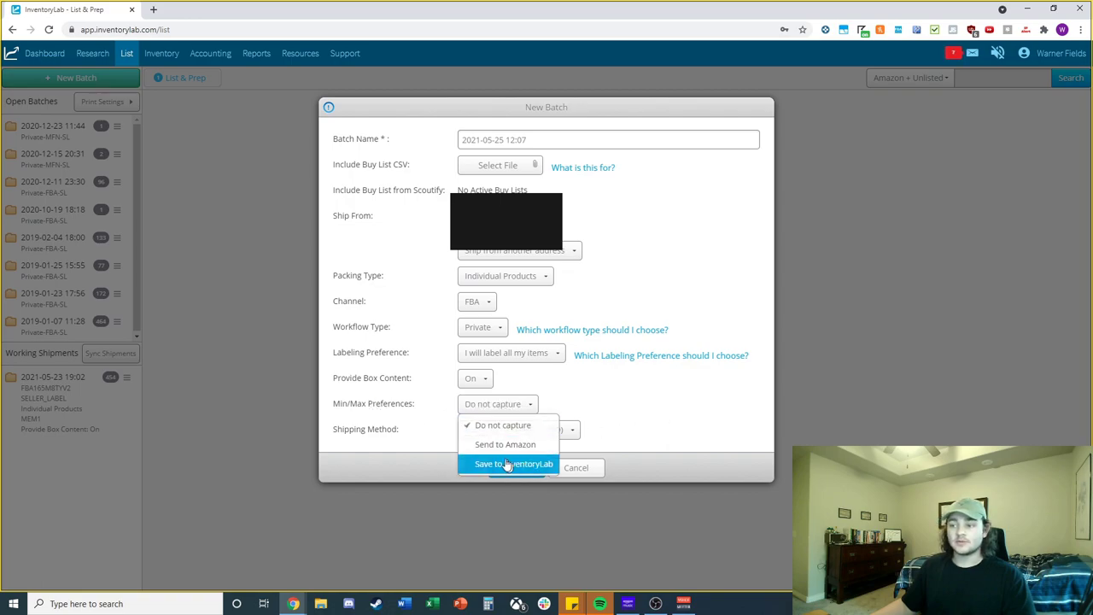
left_click(596, 432)
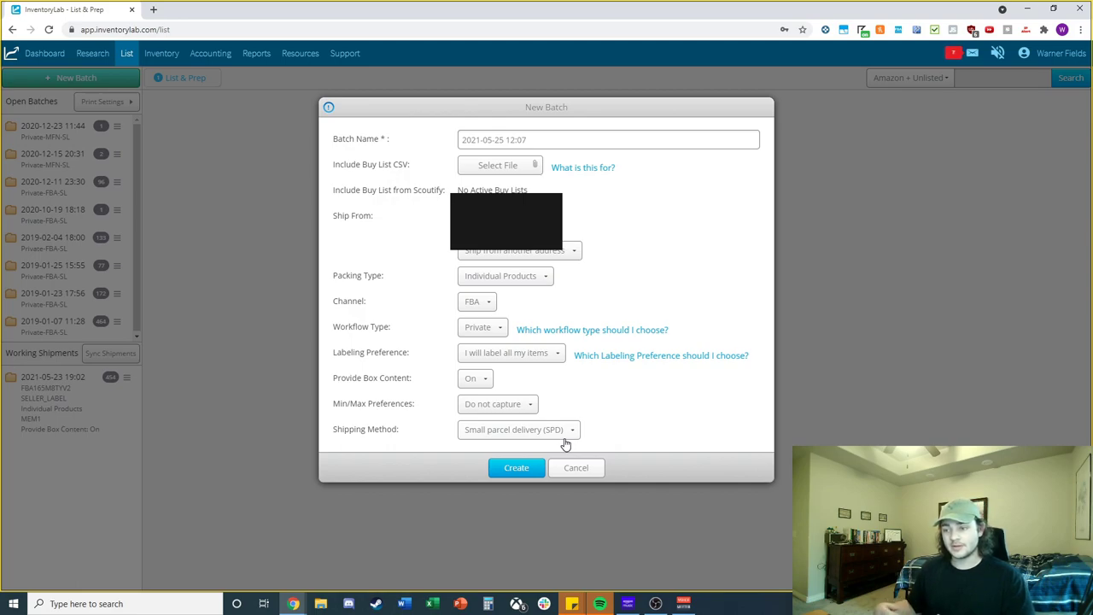
left_click(564, 437)
left_click(629, 421)
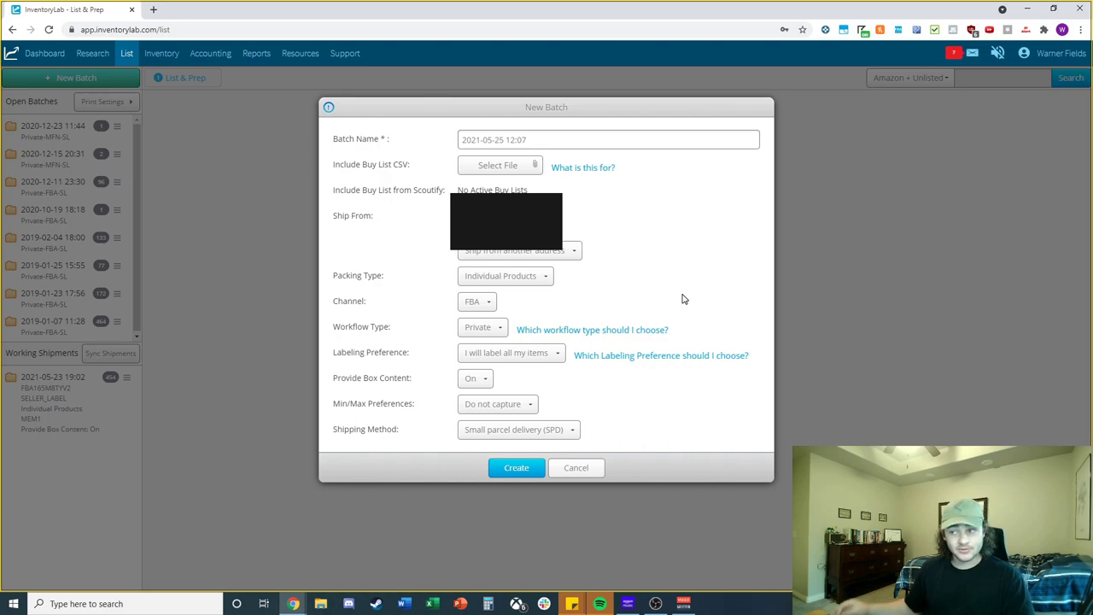
left_click(498, 475)
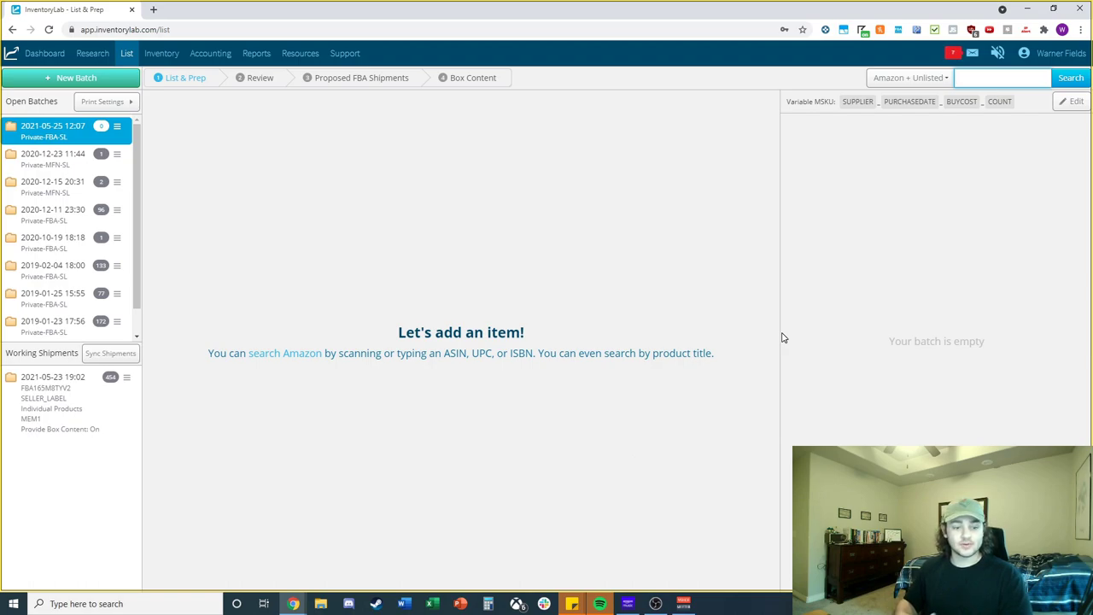
Open the variable MSKU settings from the batch and examine the parts of the MSKU formula
left_click(799, 104)
left_click_drag(799, 104, 838, 105)
left_click(822, 172)
left_click(836, 173)
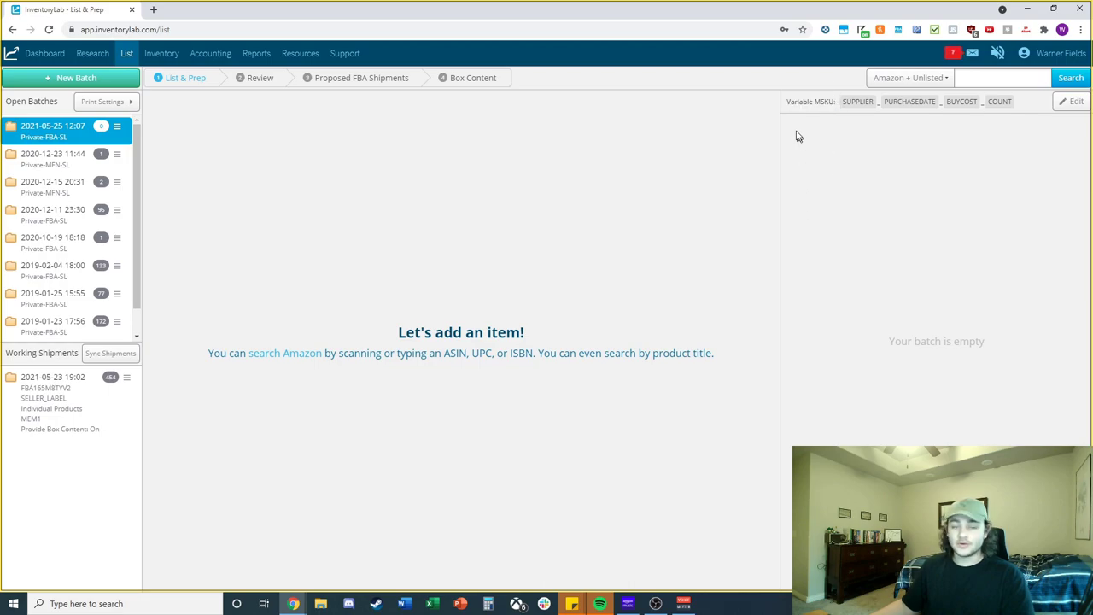
left_click_drag(791, 104, 841, 105)
left_click(847, 189)
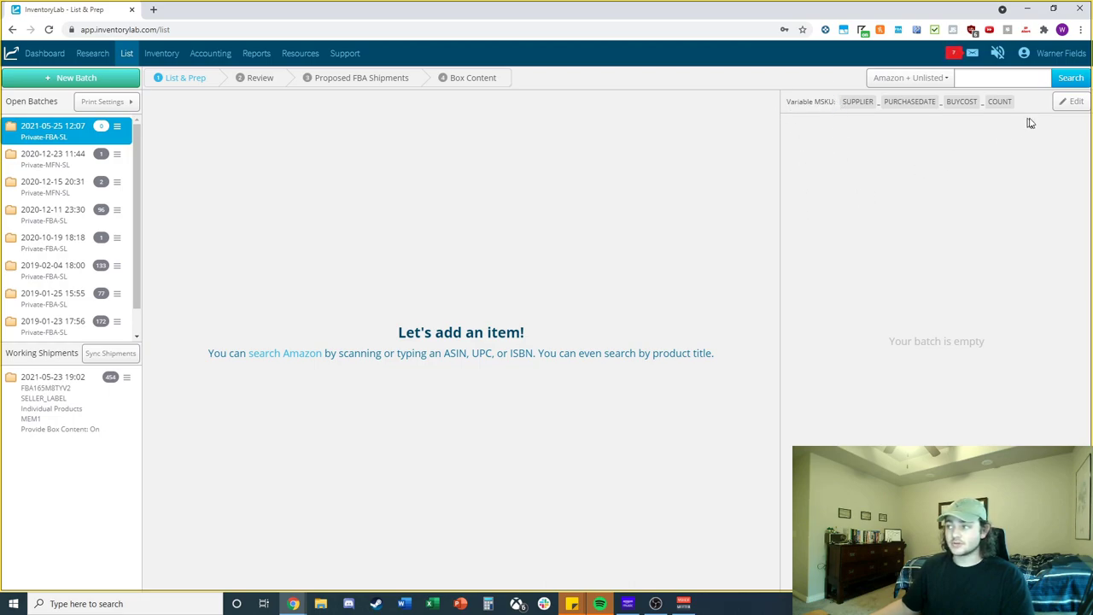
left_click(1067, 102)
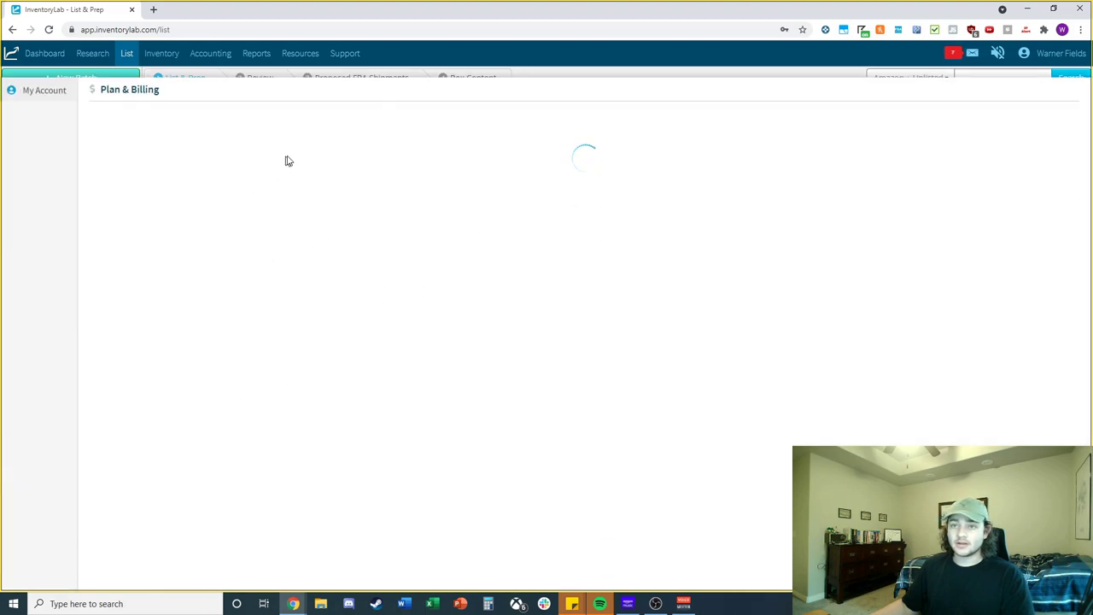
left_click_drag(135, 224, 149, 244)
left_click(198, 222)
double_click(281, 224)
left_click(320, 237)
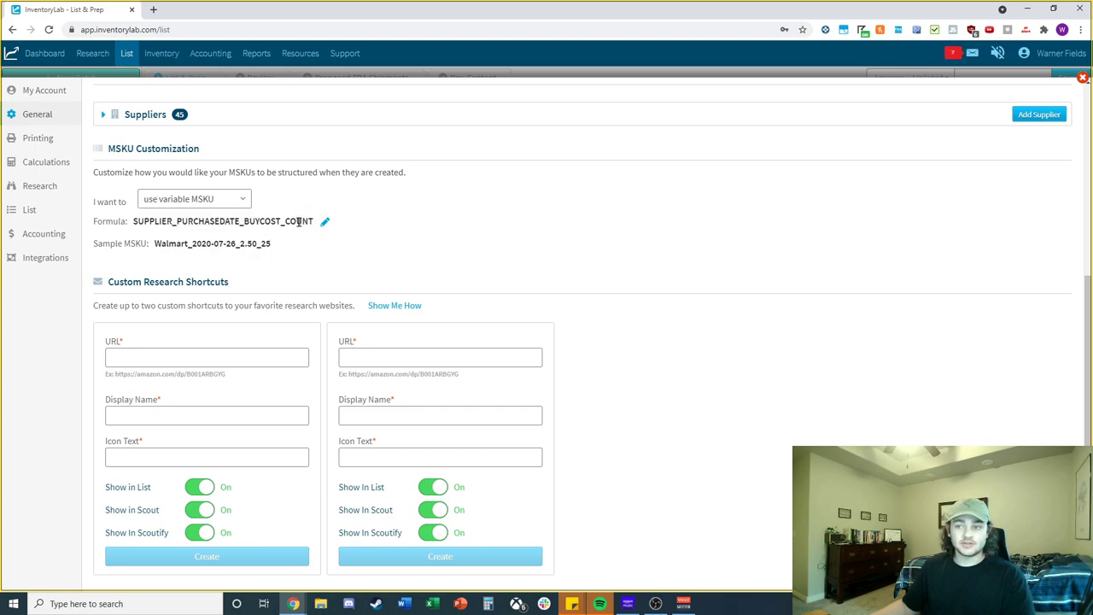
left_click_drag(286, 221, 314, 224)
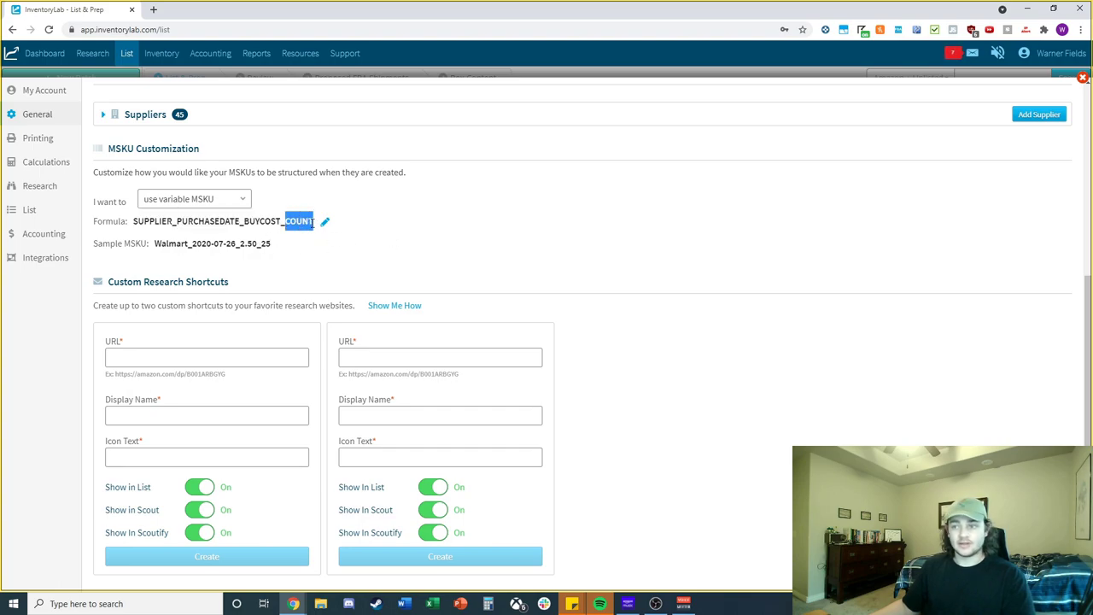
left_click(426, 211)
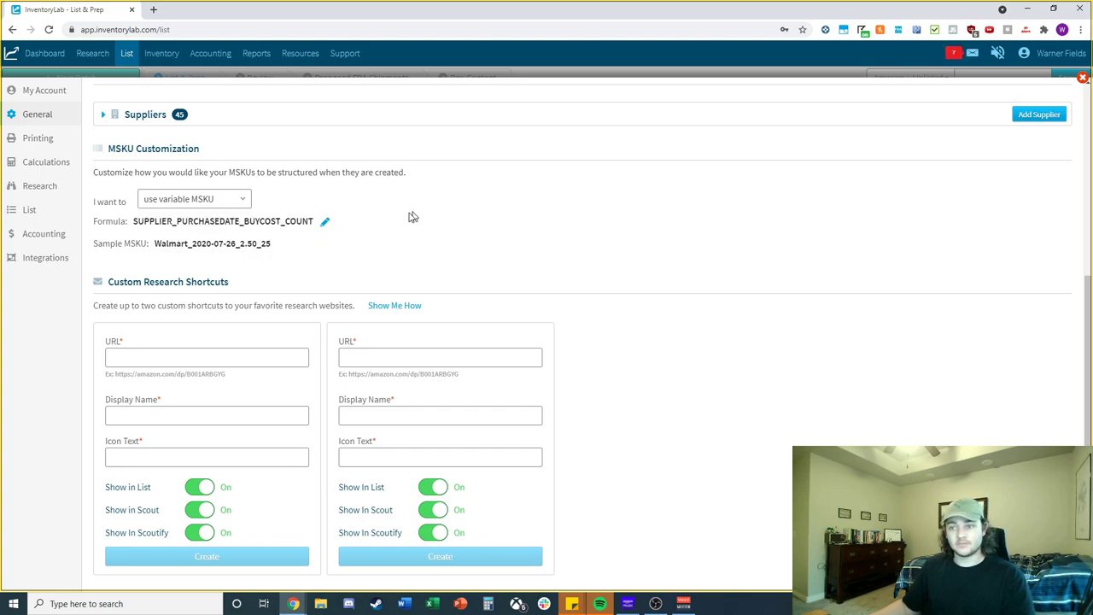
Try an extra ASIN option in the variable MSKU formula, remove it, and save the formula before returning to the batch
left_click(325, 223)
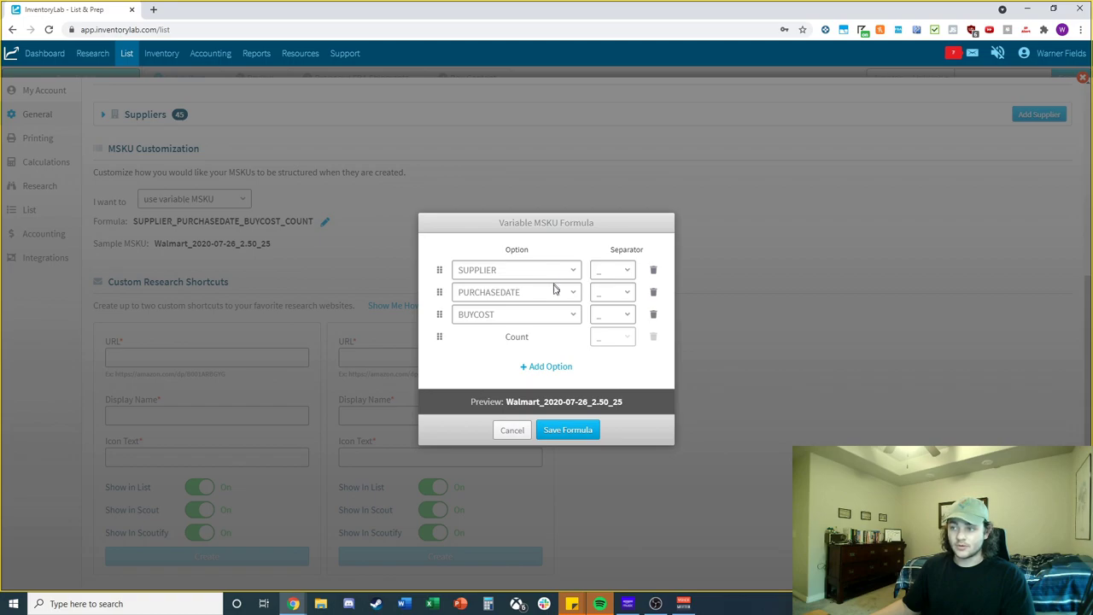
left_click(543, 367)
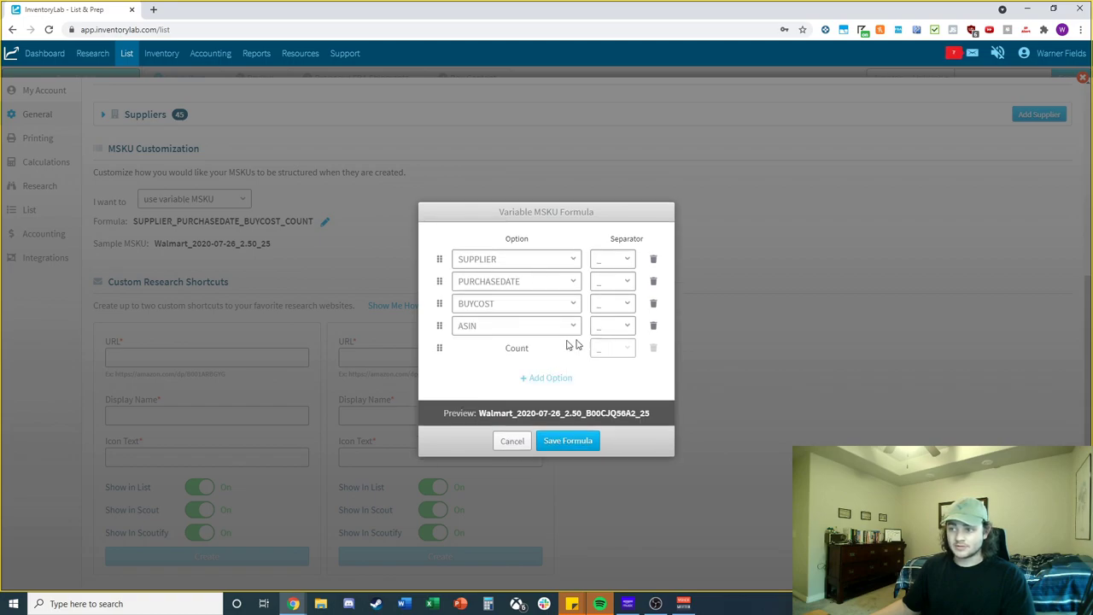
left_click(552, 330)
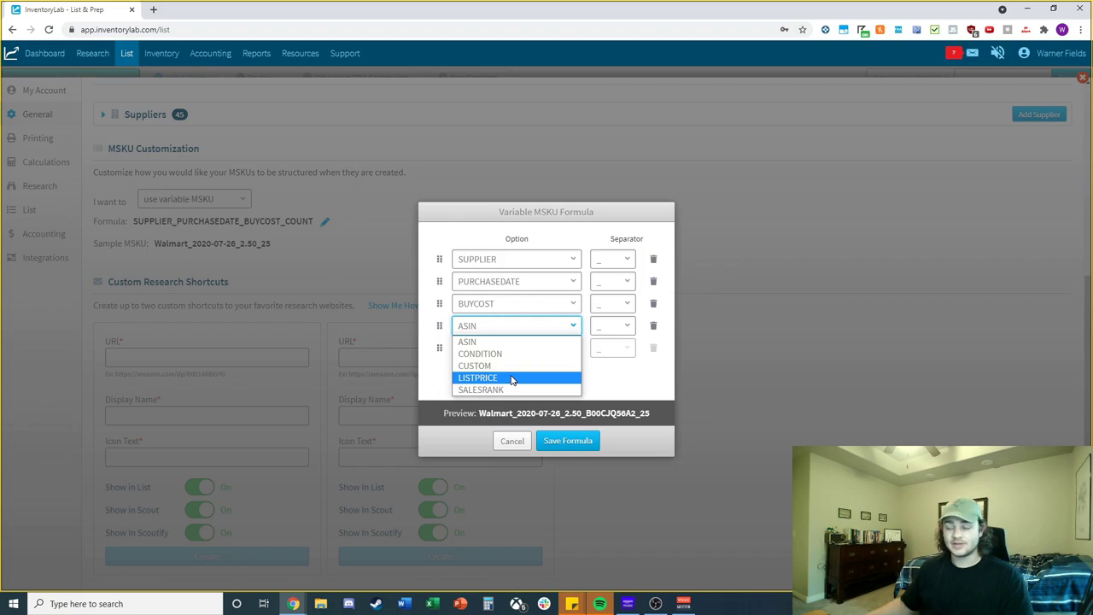
left_click(654, 329)
left_click(574, 440)
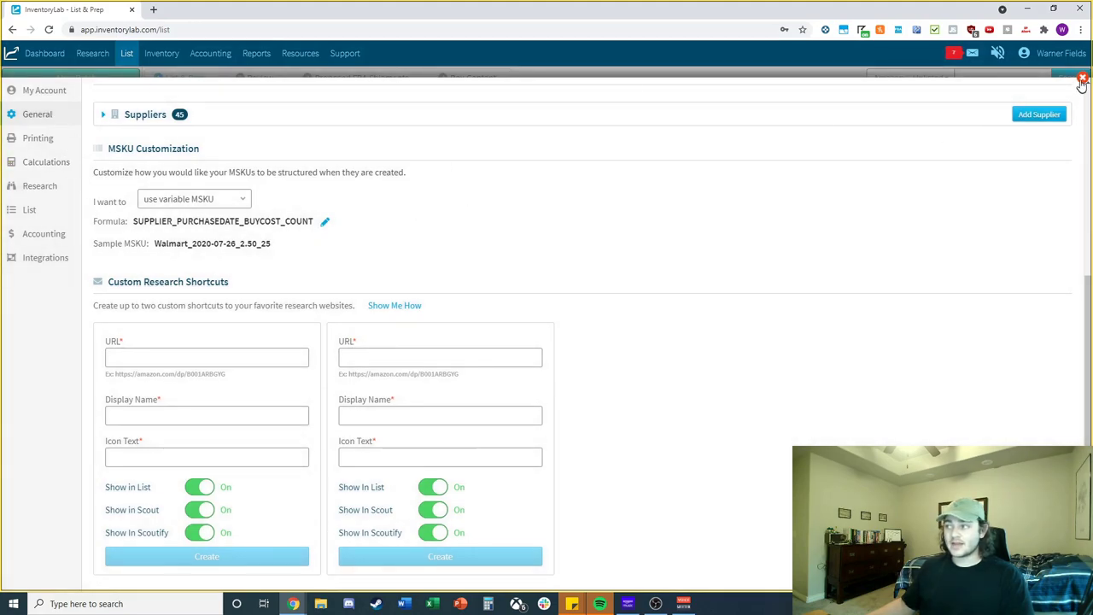
left_click(1082, 80)
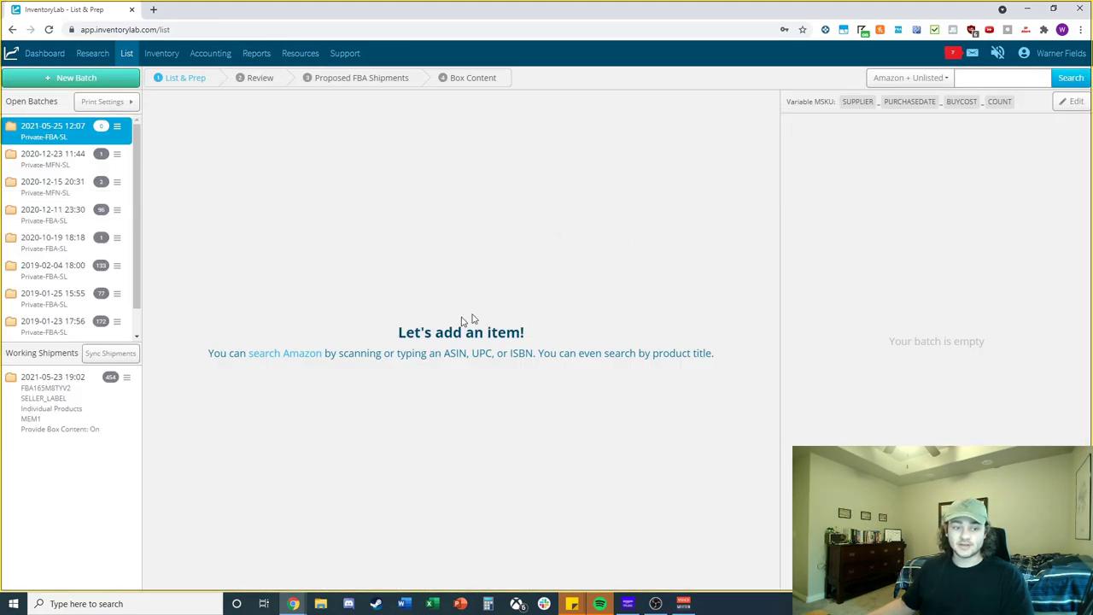
Open the Amazon page of the Generic Value Products Tea Tree Oil Shampoo, 33.8oz, and copy its ASIN from the URL
left_click(154, 10)
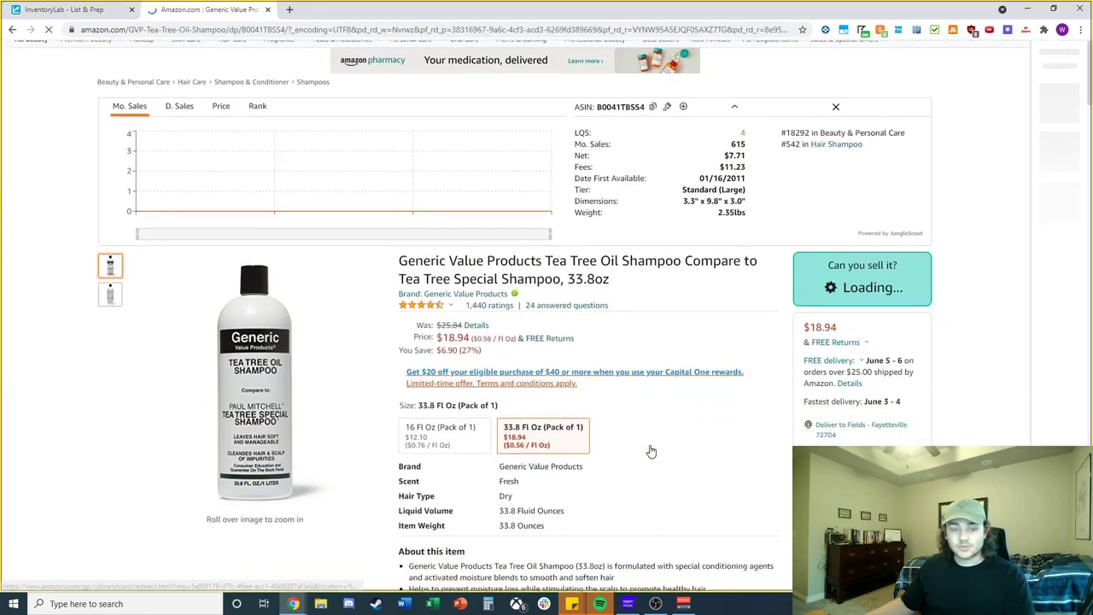
scroll(649, 450, "down", 1)
scroll(425, 357, "up", 2)
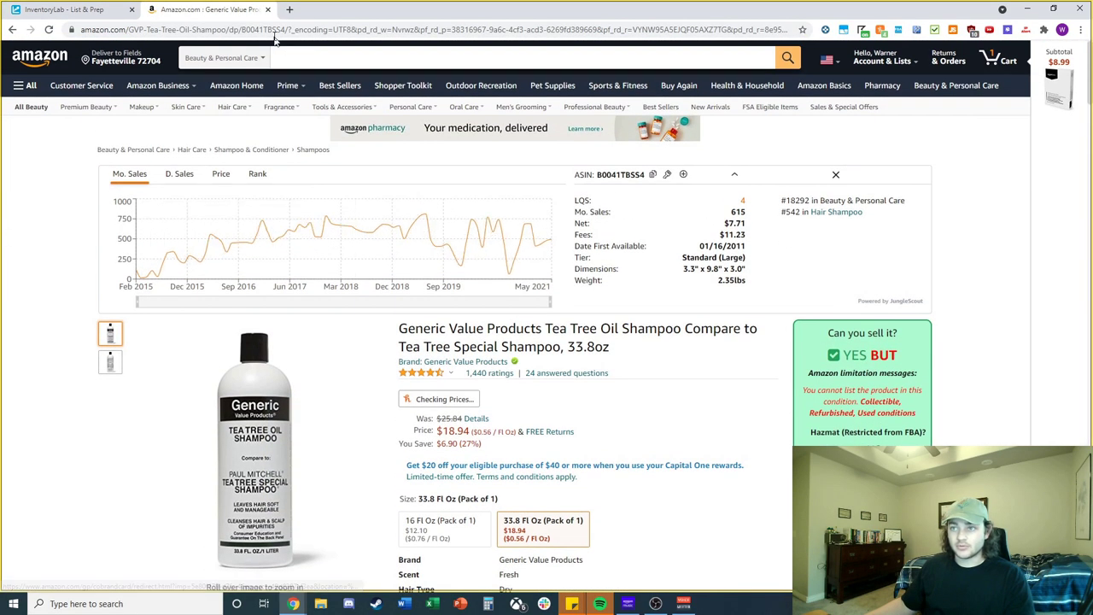
double_click(272, 30)
key("ctrl+c")
Return to the InventoryLab batch and search for the copied ASIN B0041TBSS4
left_click(83, 9)
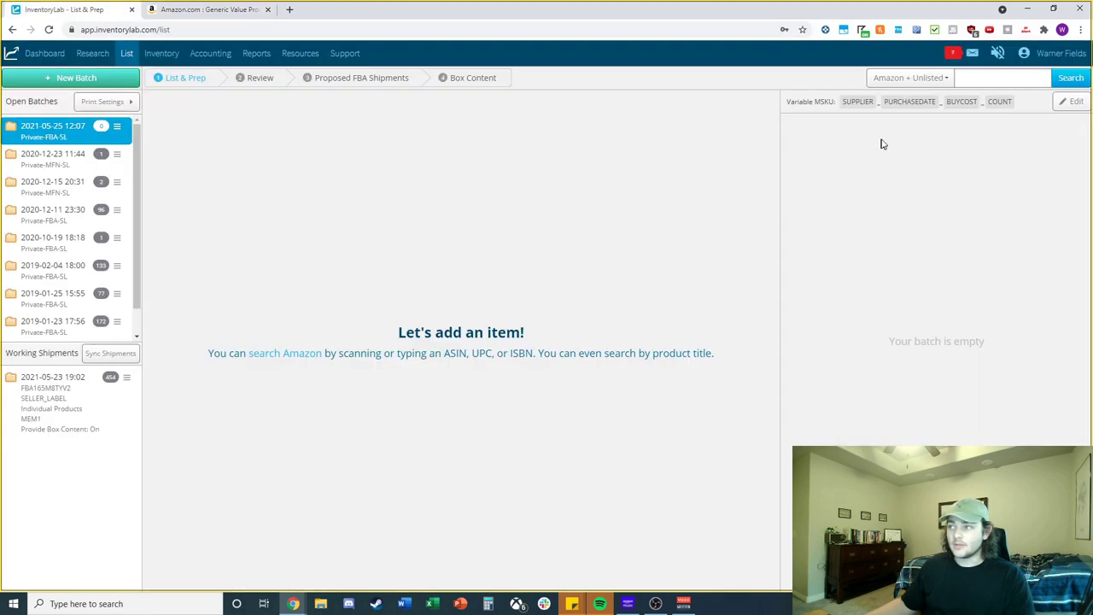
left_click(972, 77)
key("ctrl+v")
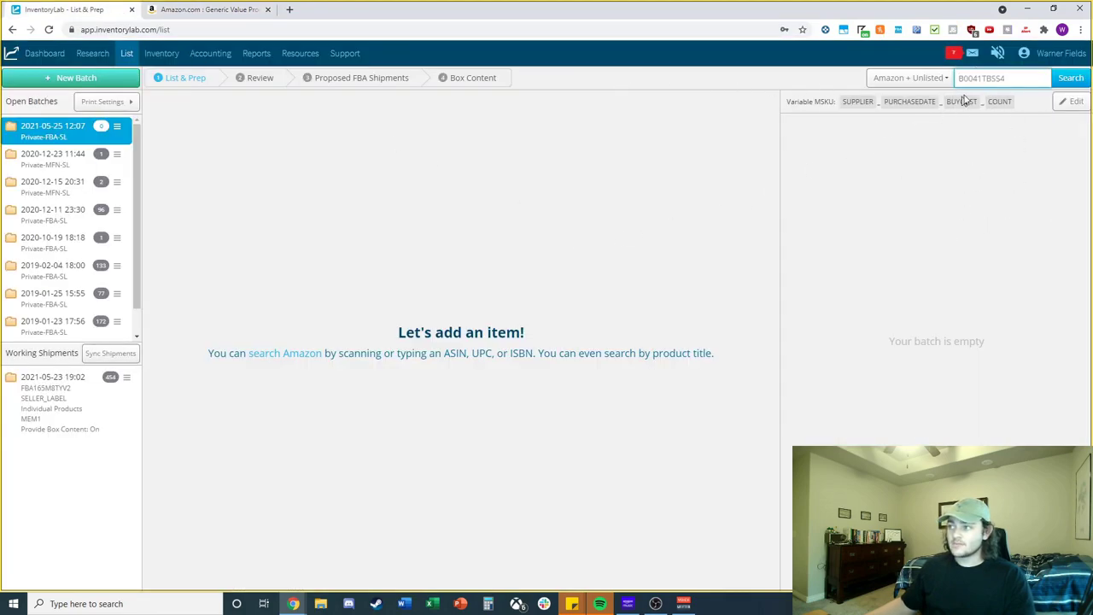
left_click(1068, 81)
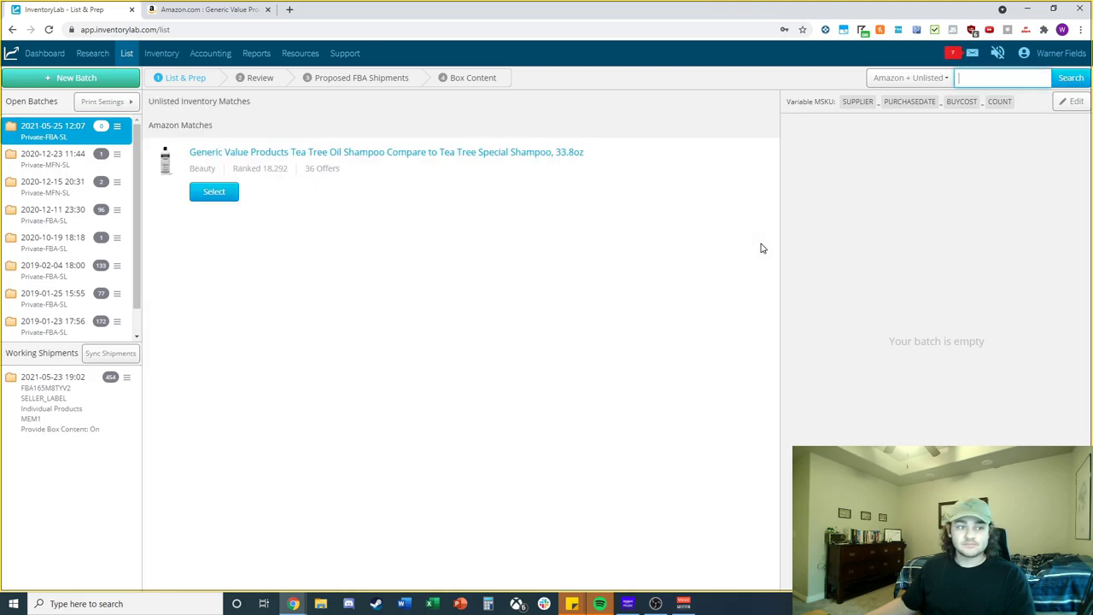
Select the matching tea tree shampoo for the batch and check it against its Amazon product page
left_click(218, 197)
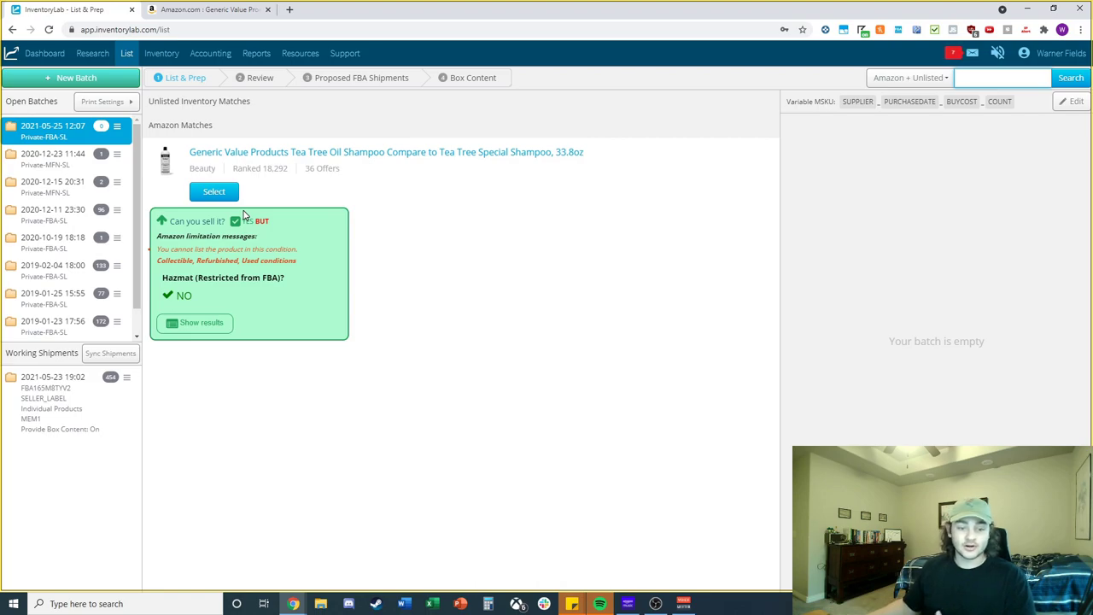
left_click(214, 192)
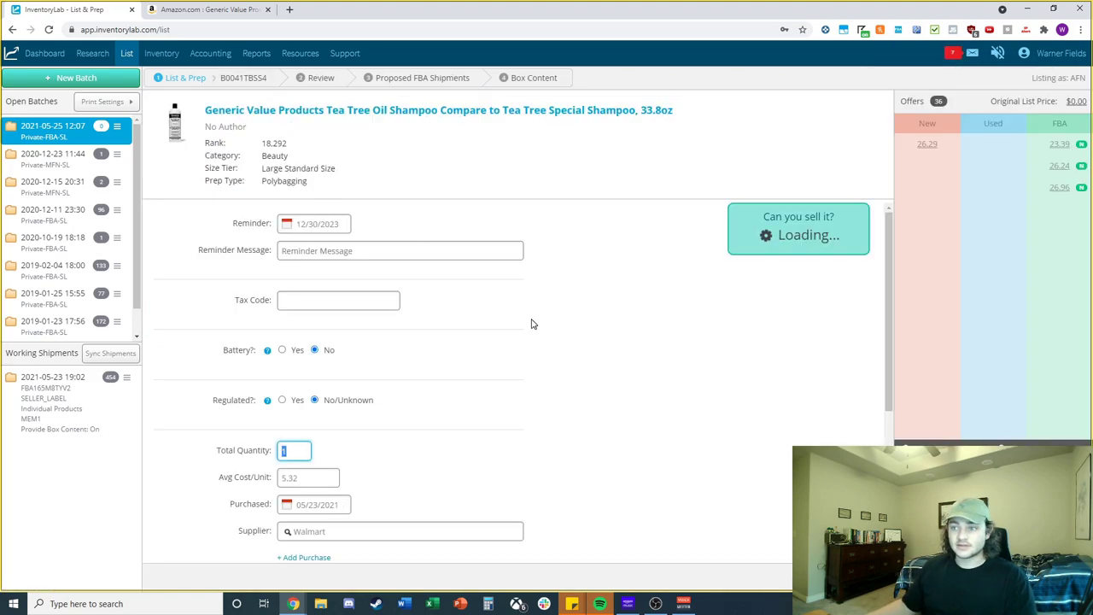
left_click(581, 110)
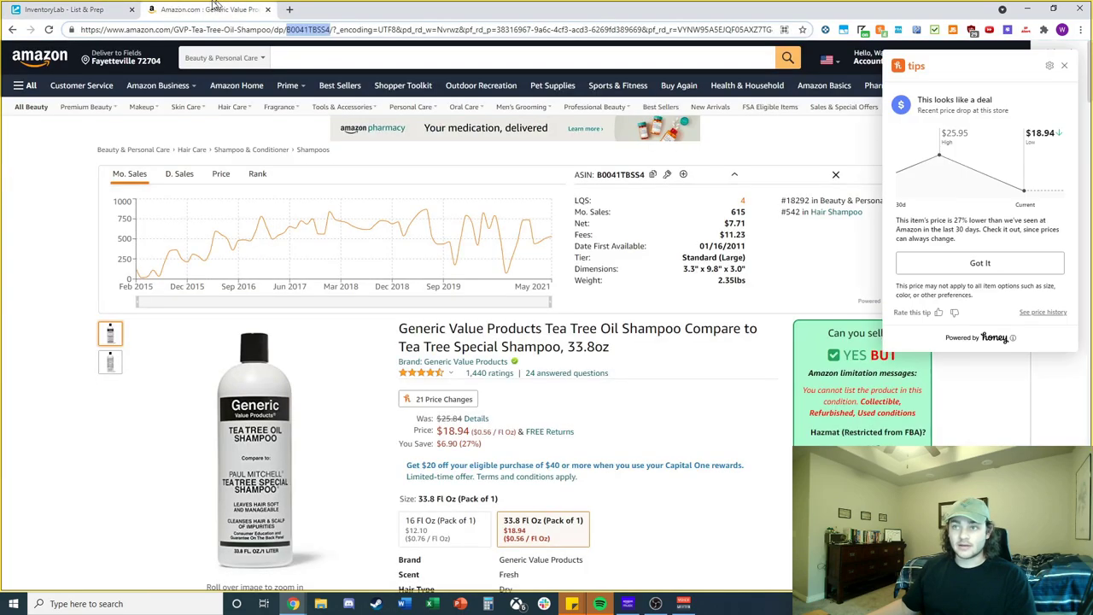
left_click(78, 7)
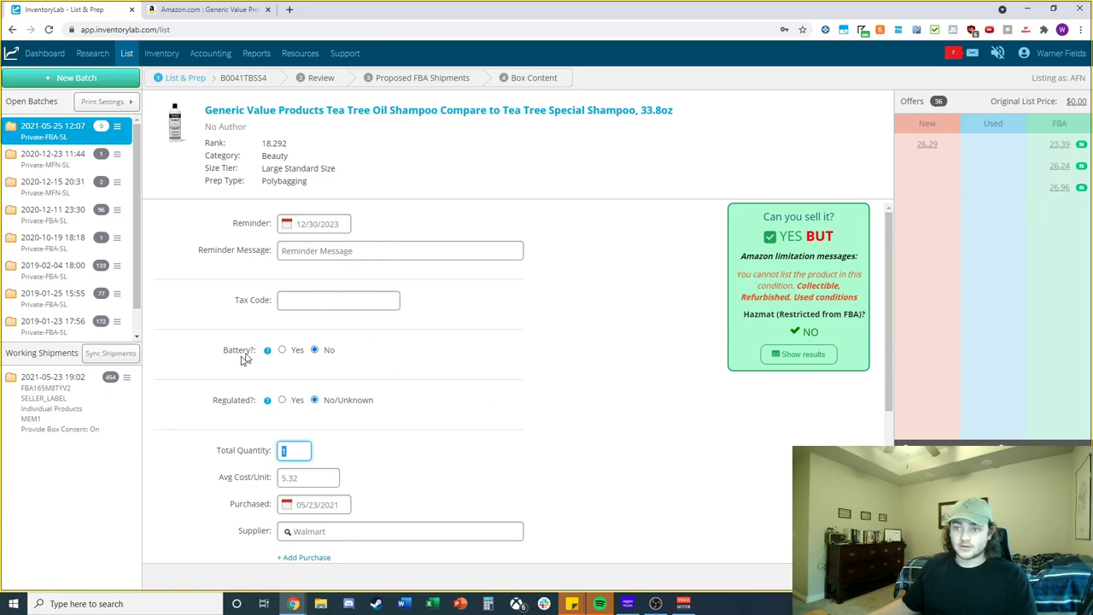
Set the shampoo's average cost per unit to 12.00
scroll(373, 383, "down", 3)
scroll(271, 349, "up", 1)
left_click(287, 393)
left_click(418, 391)
left_click(306, 424)
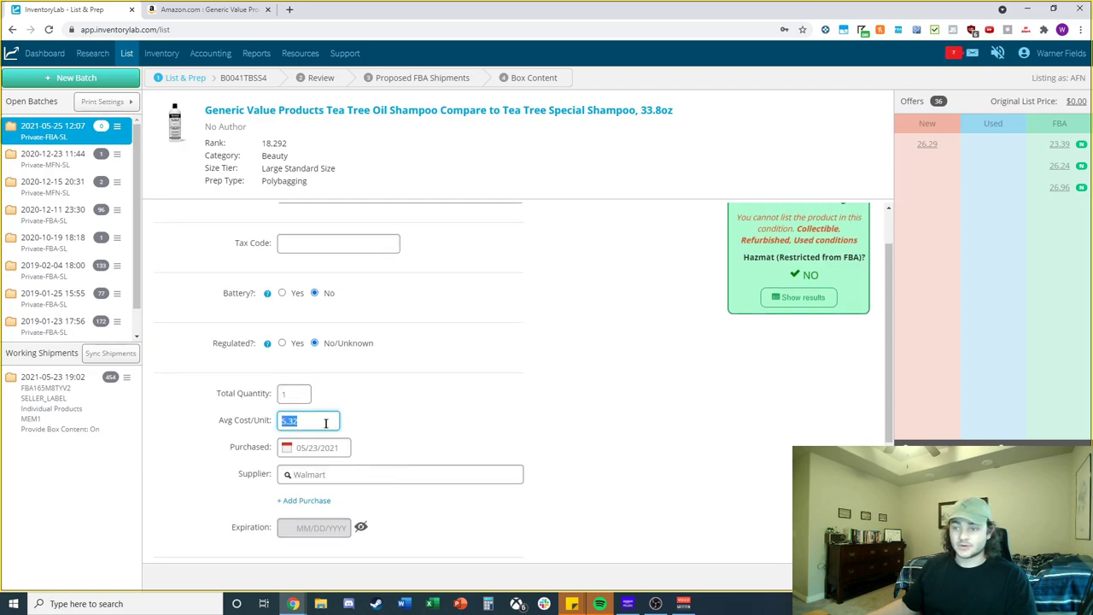
type(".00")
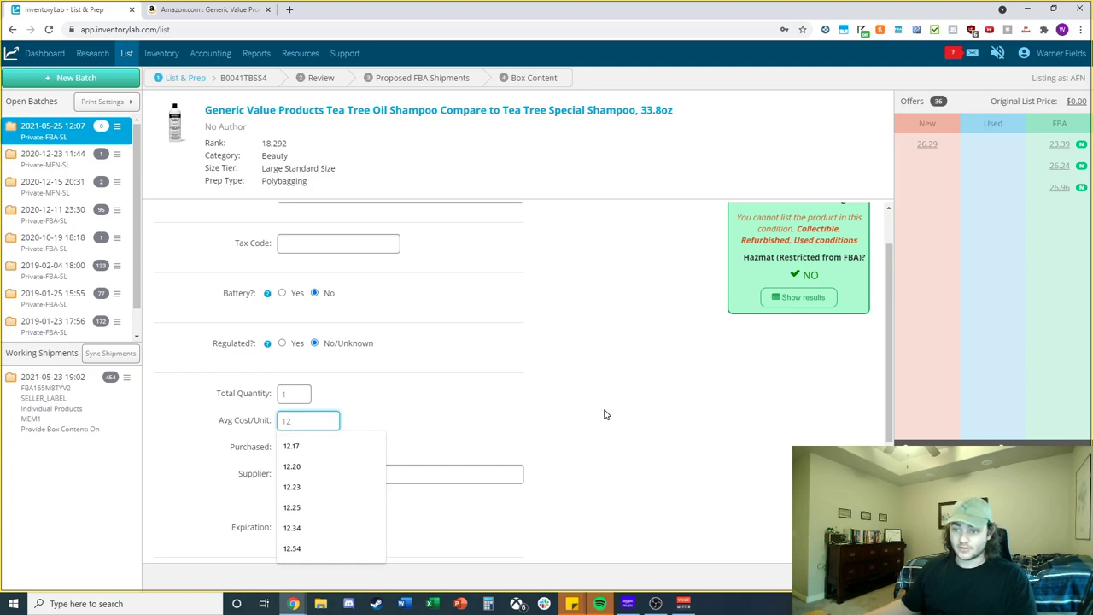
left_click(605, 415)
Set the purchase date to 05/25/2021 and check the quantity and supplier, keeping Walmart as the supplier
scroll(288, 363, "down", 1)
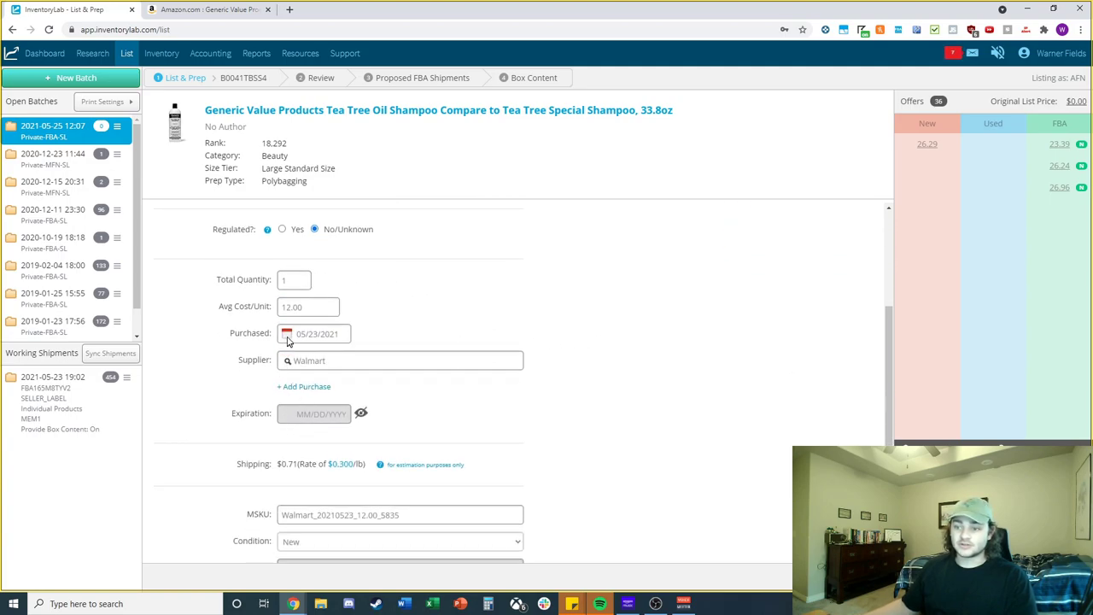
left_click(286, 338)
left_click(323, 466)
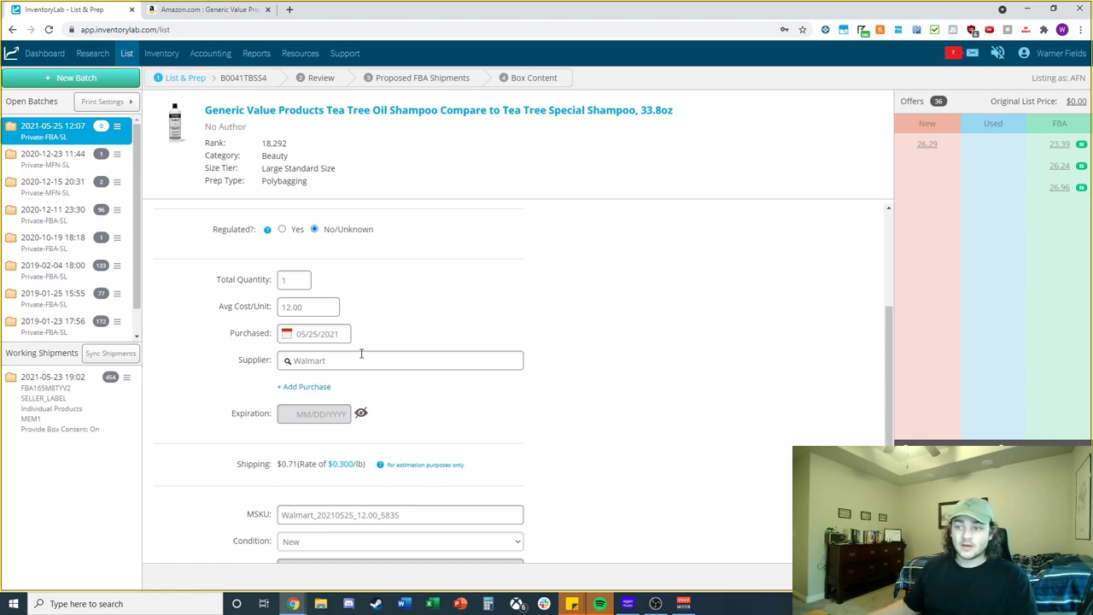
left_click(286, 283)
left_click(469, 293)
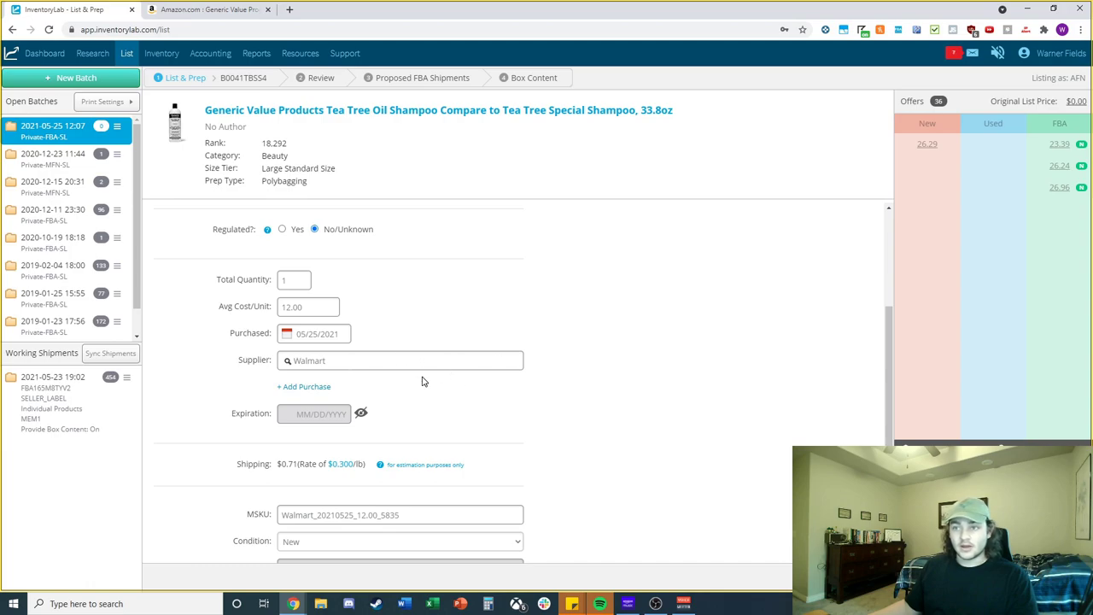
scroll(401, 363, "down", 1)
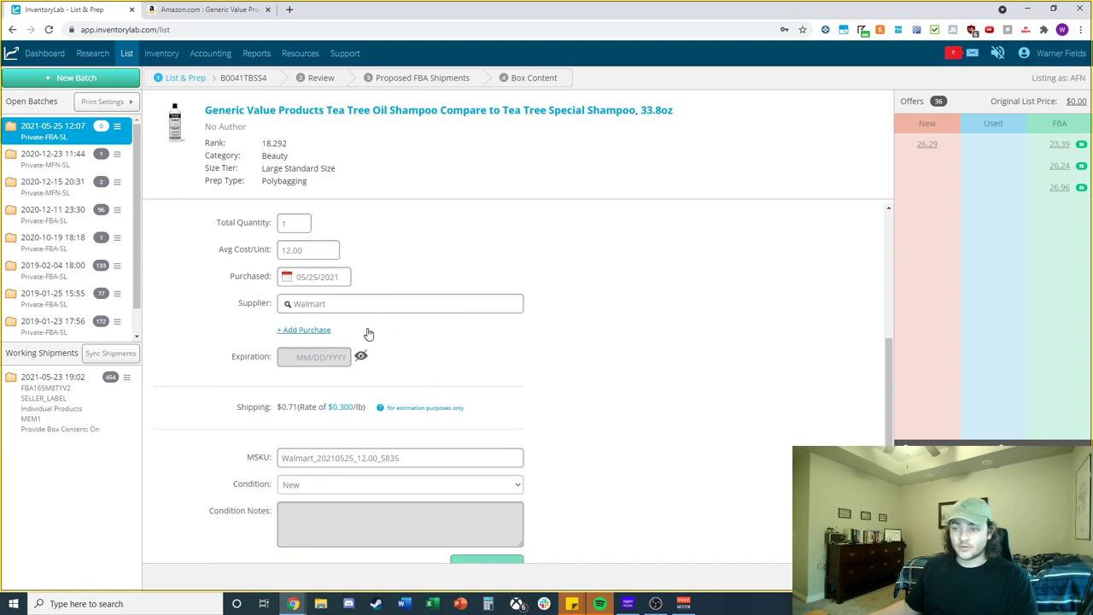
left_click(355, 305)
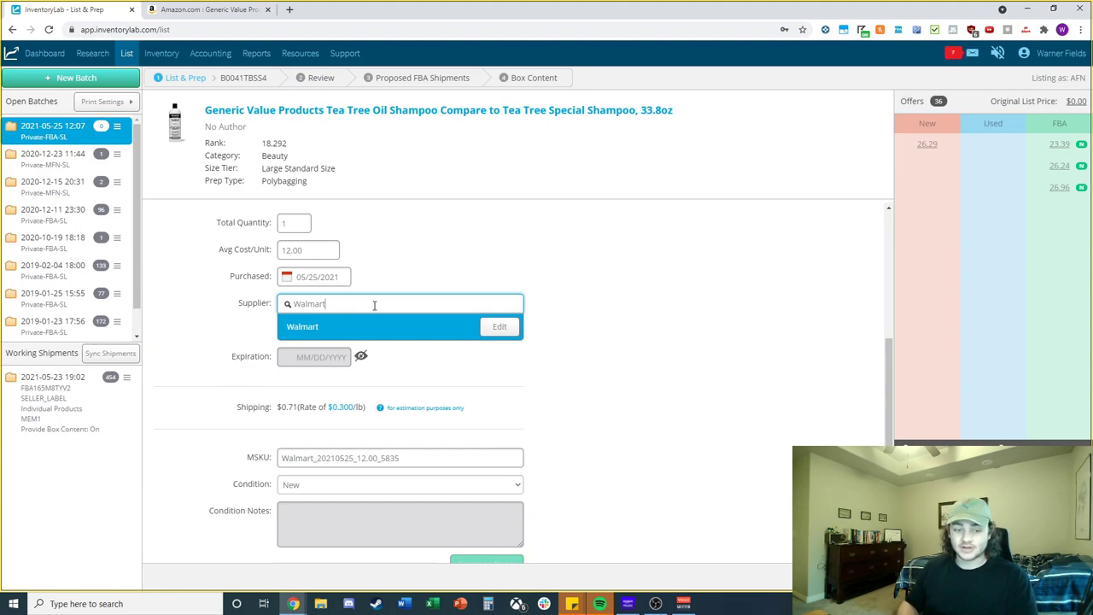
left_click(555, 349)
Enable the expiration date for the shampoo and set it to 05/01/2023
left_click(361, 355)
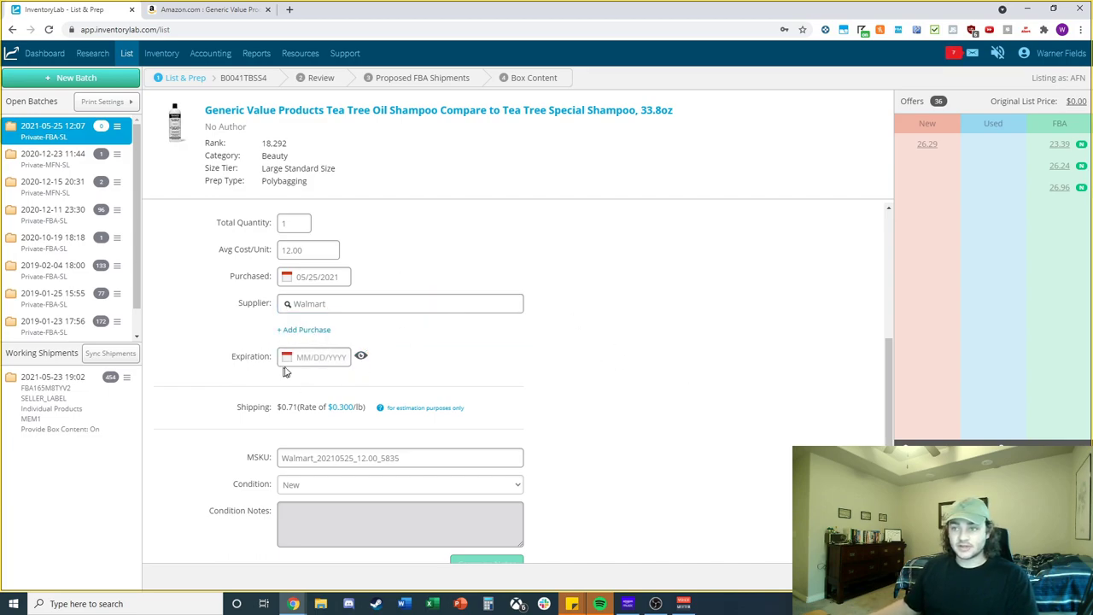
left_click(301, 357)
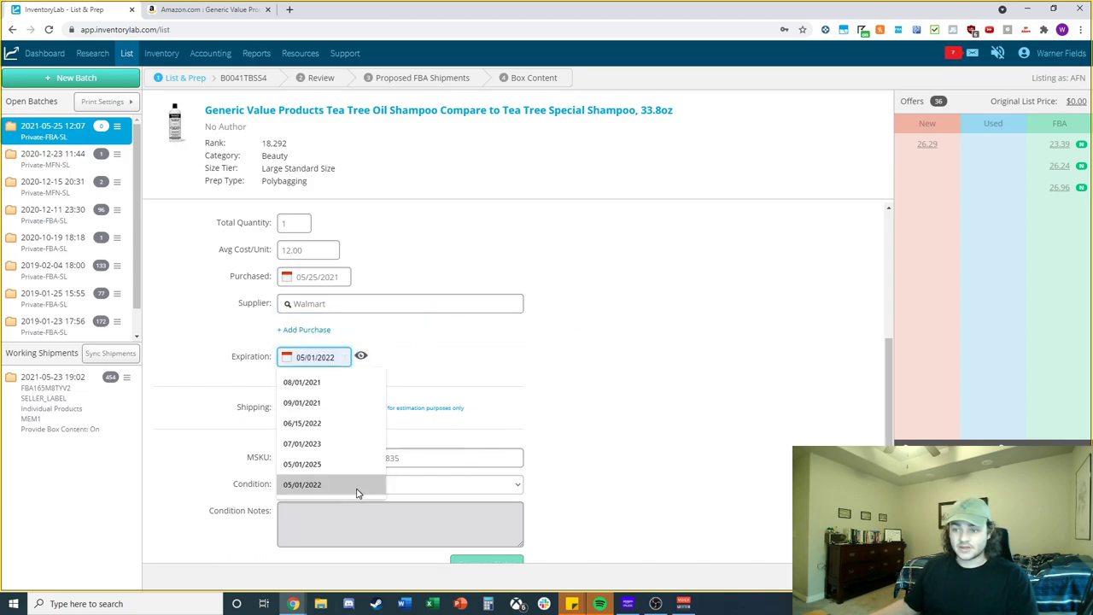
left_click(301, 464)
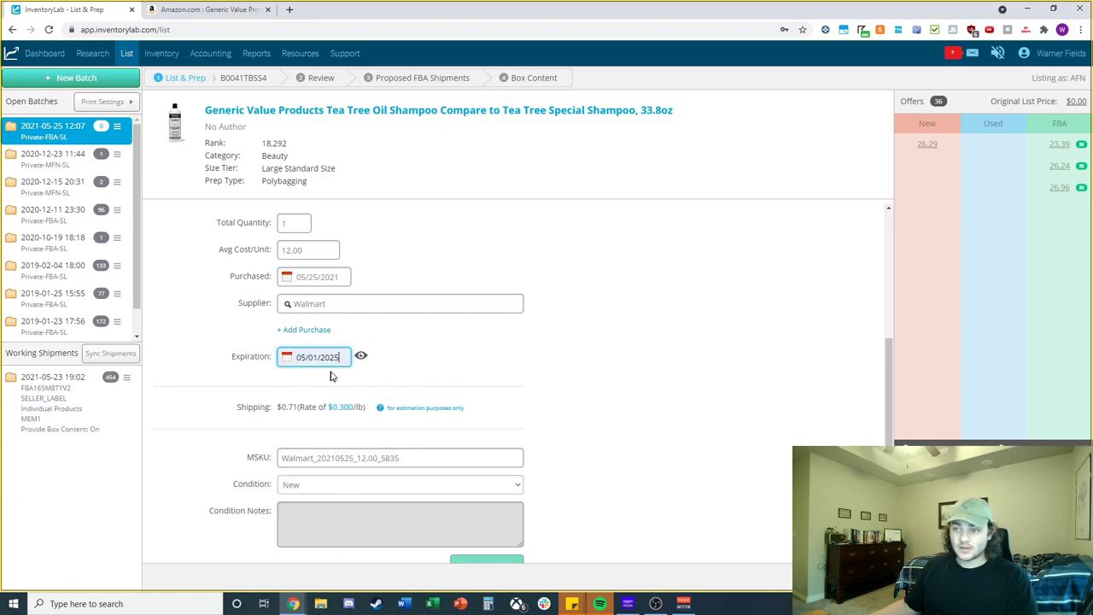
key("BackSpace")
type("3")
left_click(610, 243)
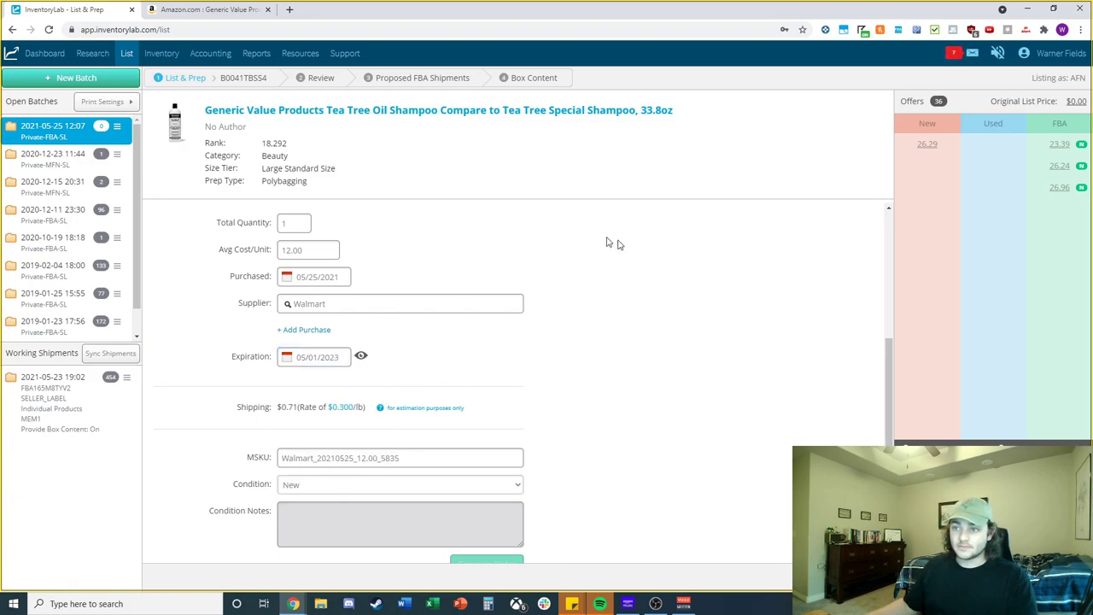
Review the shampoo's prep type, purchase details, MSKU, condition and net profit per unit before adding it
left_click_drag(264, 176, 305, 181)
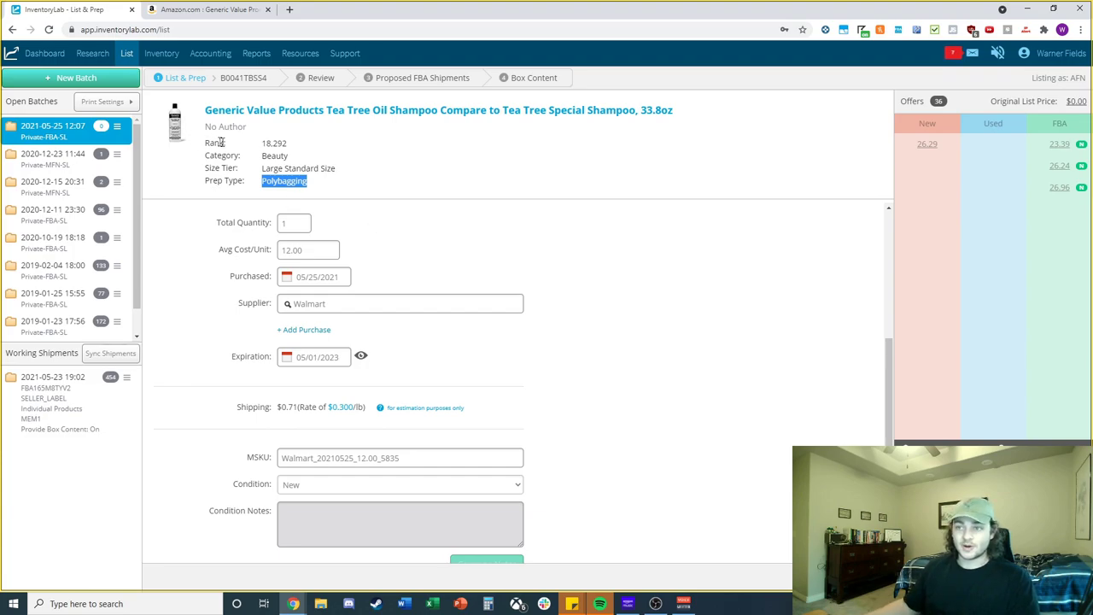
scroll(395, 293, "down", 1)
scroll(512, 342, "up", 3)
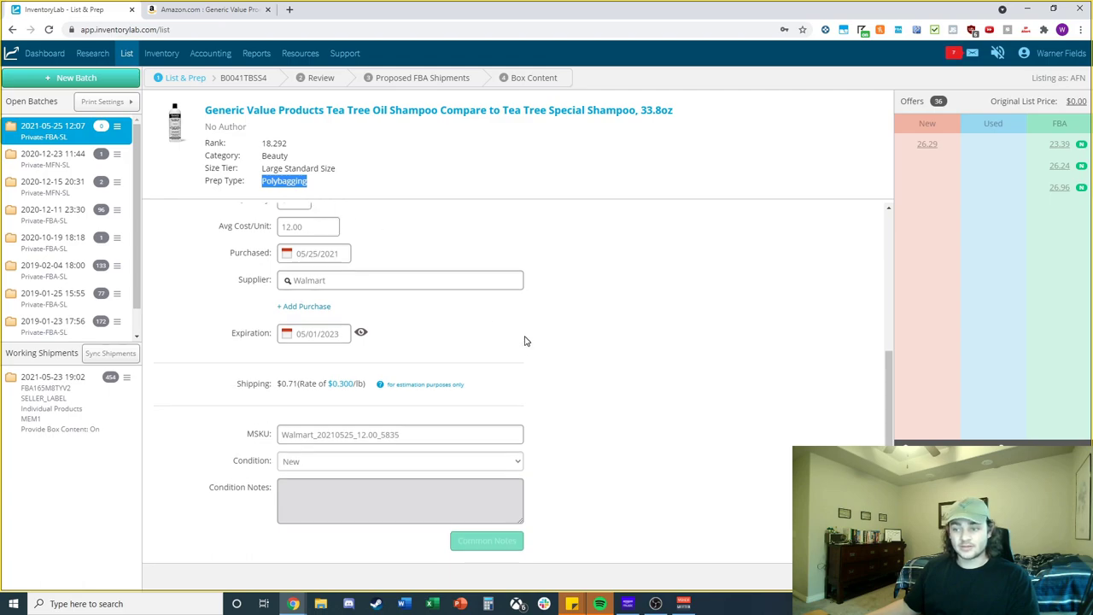
scroll(427, 351, "down", 3)
scroll(501, 366, "up", 1)
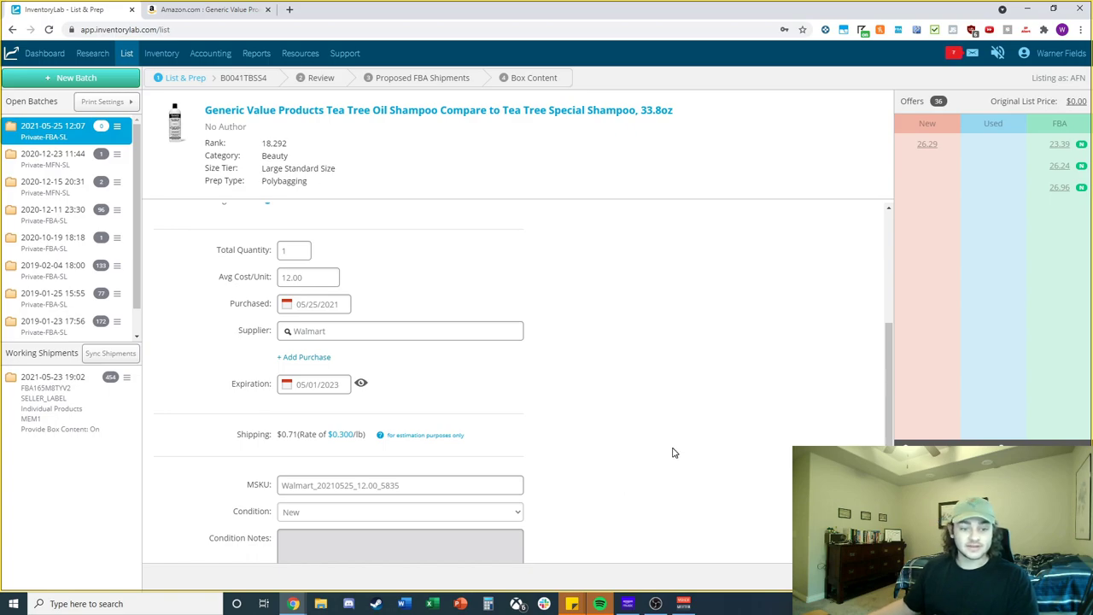
scroll(589, 428, "down", 1)
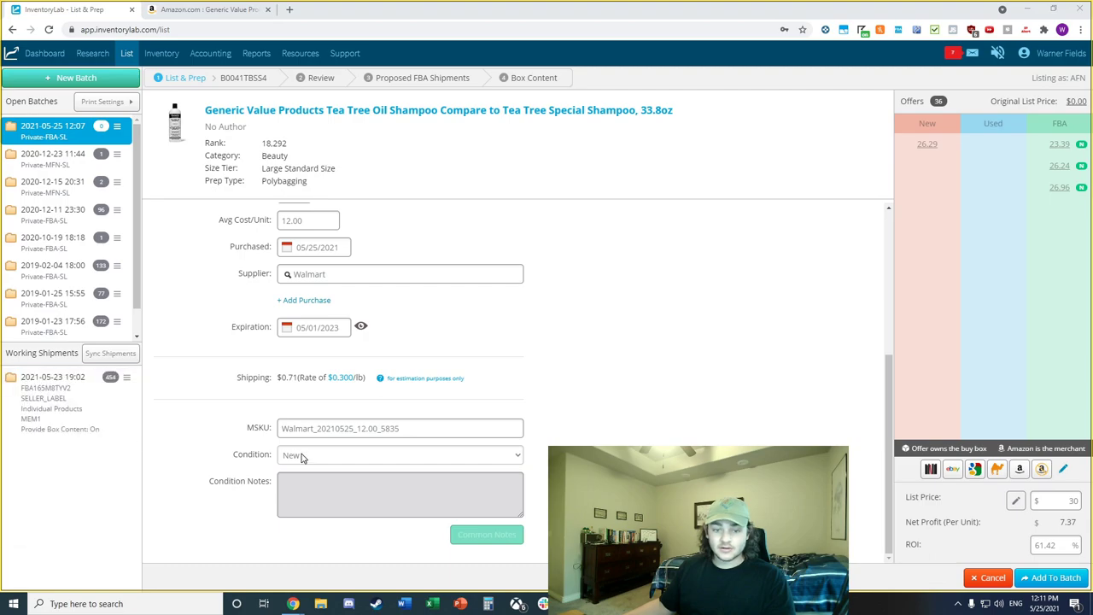
triple_click(1060, 530)
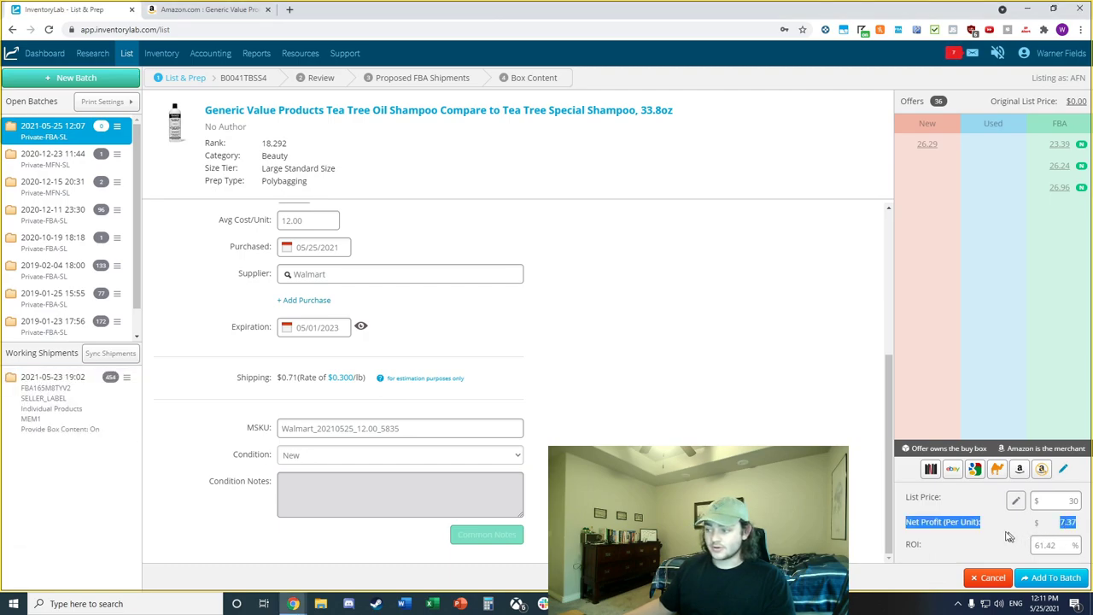
left_click_drag(990, 540, 1033, 548)
Try a target ROI of 45% for the shampoo and set the list price back to $30
double_click(1056, 544)
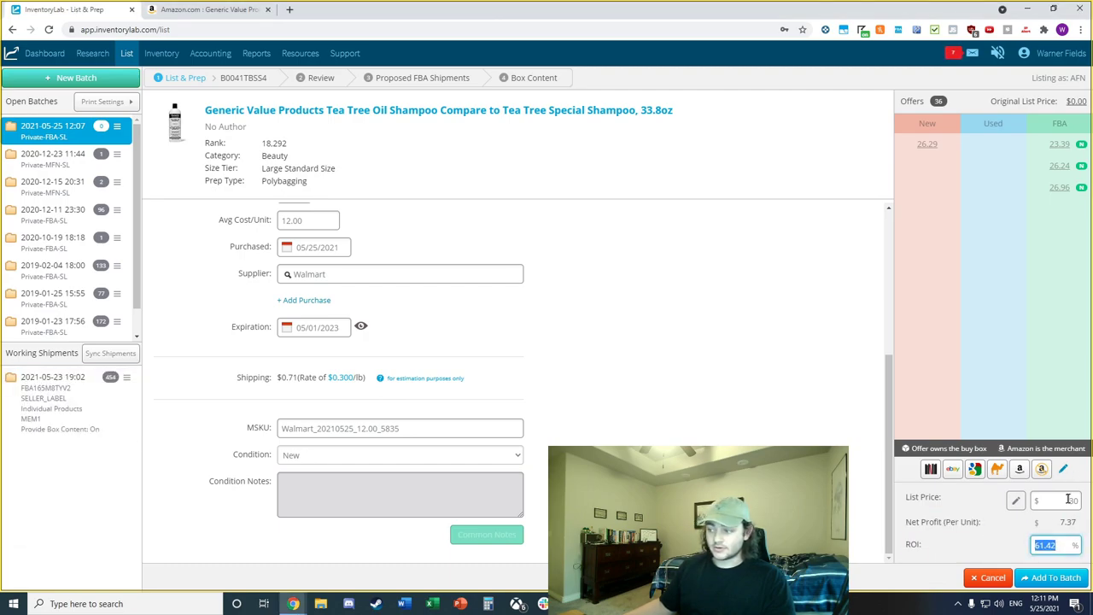
type("45")
left_click(786, 445)
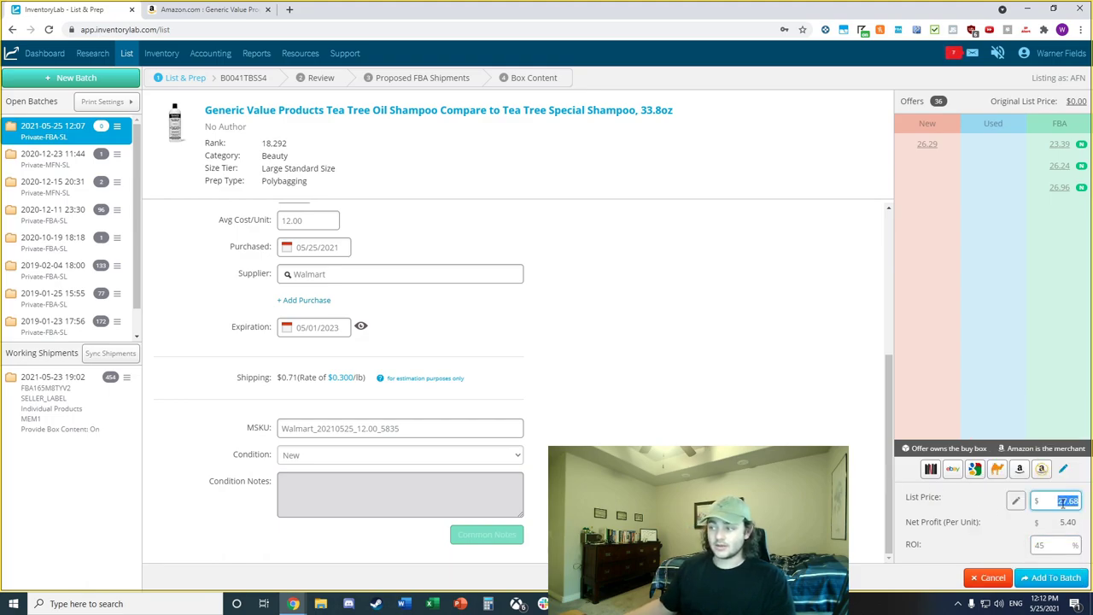
double_click(1061, 544)
double_click(1060, 502)
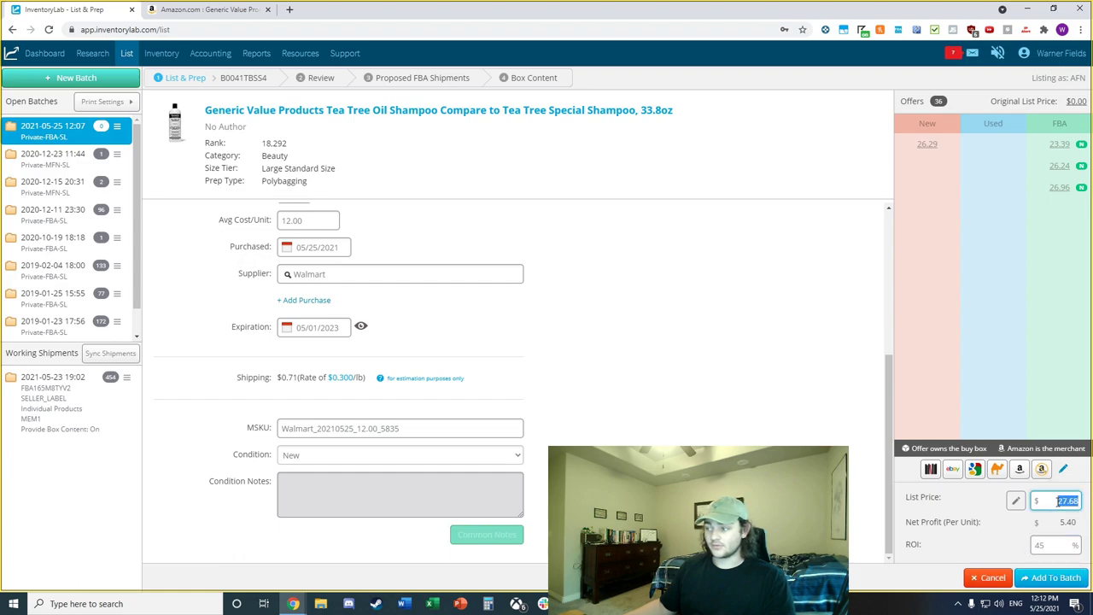
type("30")
left_click(860, 504)
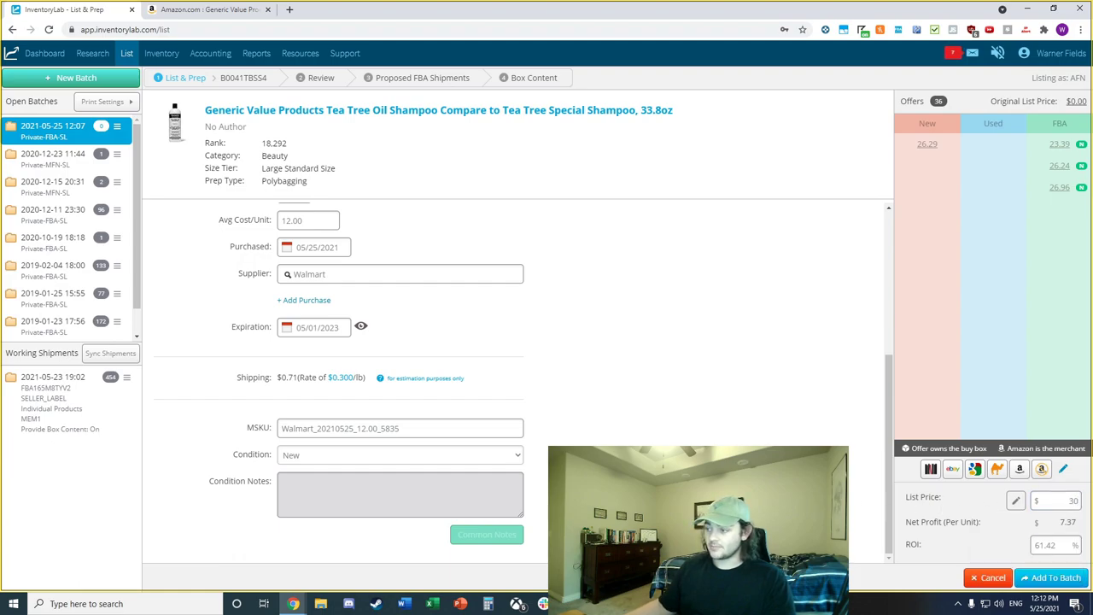
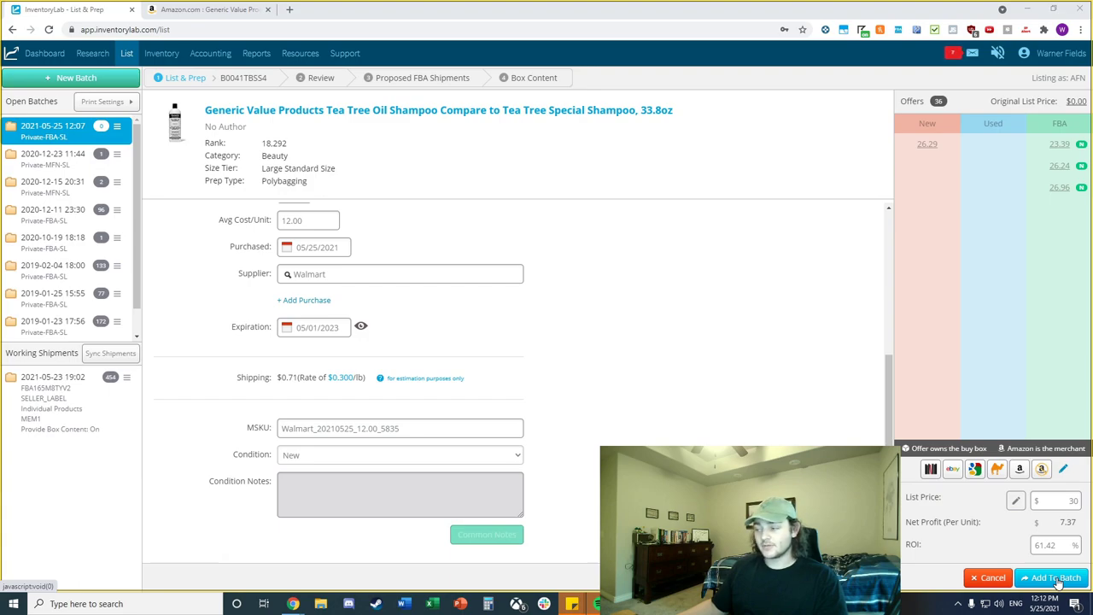
Add the shampoo to the batch and dismiss the label printing error
left_click(1056, 578)
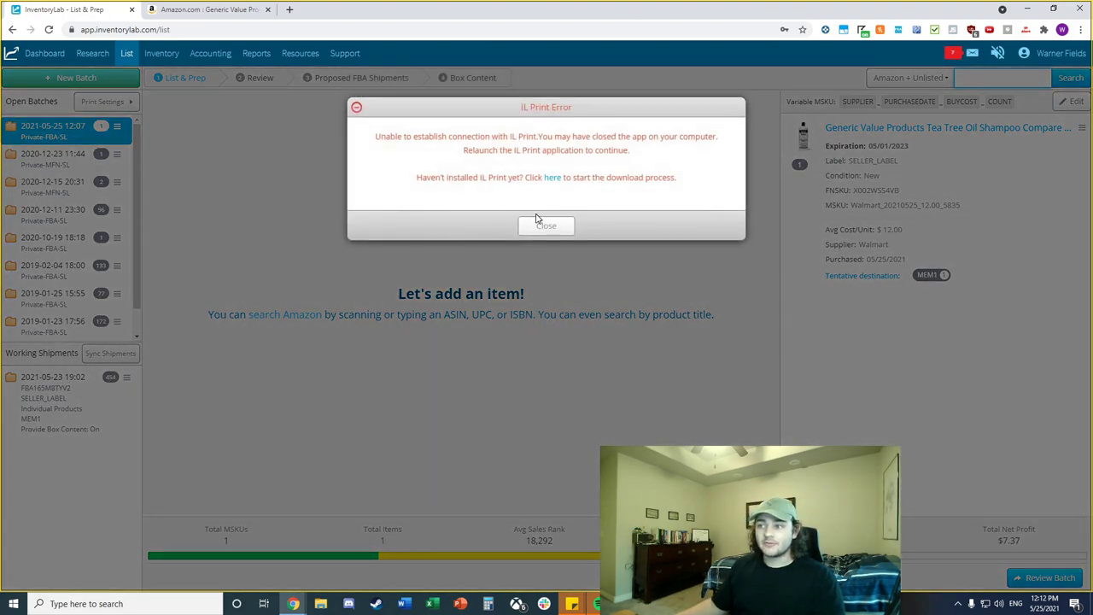
left_click(547, 225)
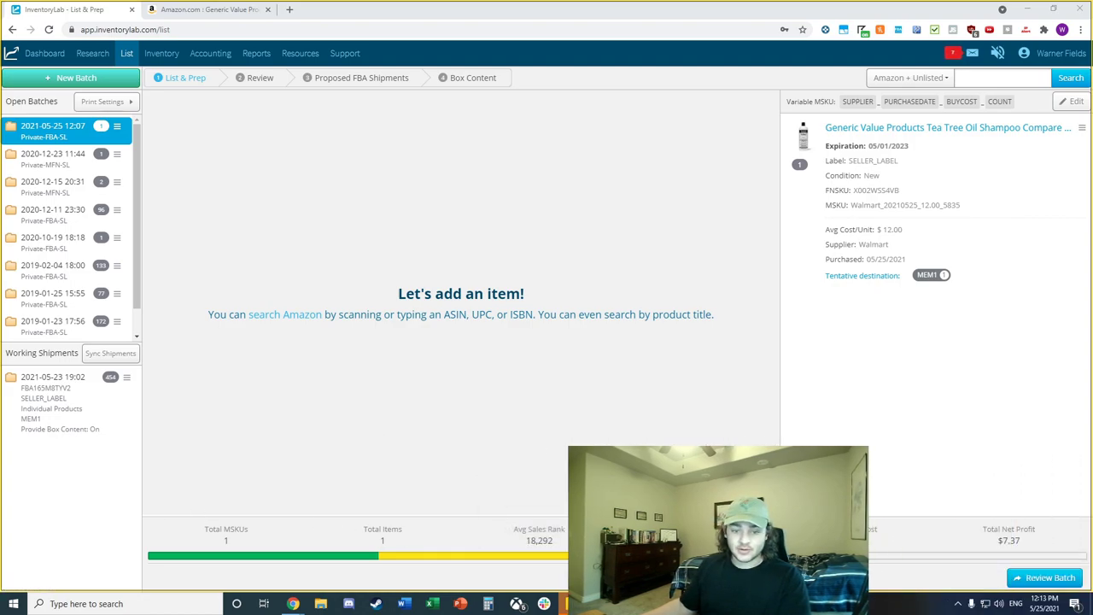
Move the batch to review, submit it, and sync its product details with proposed FBA shipment plans requested
left_click(1044, 578)
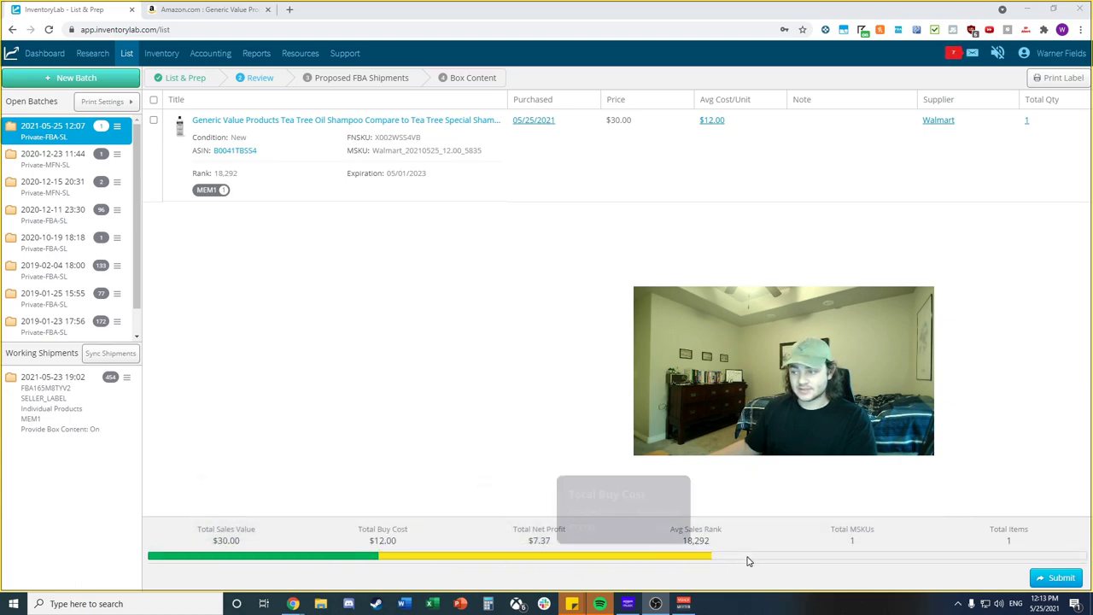
left_click(1056, 581)
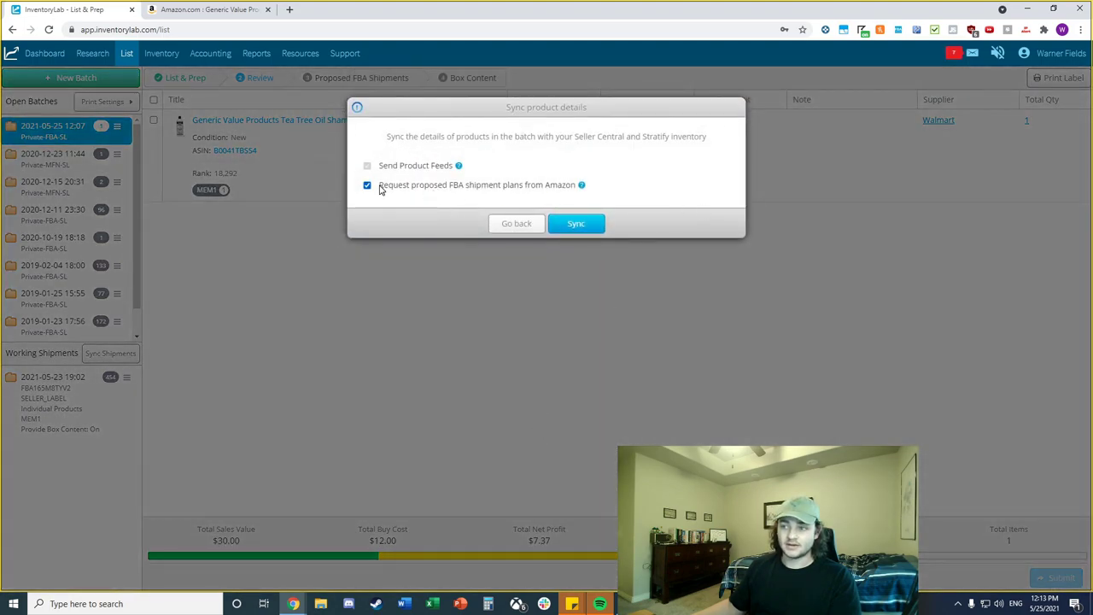
left_click(566, 224)
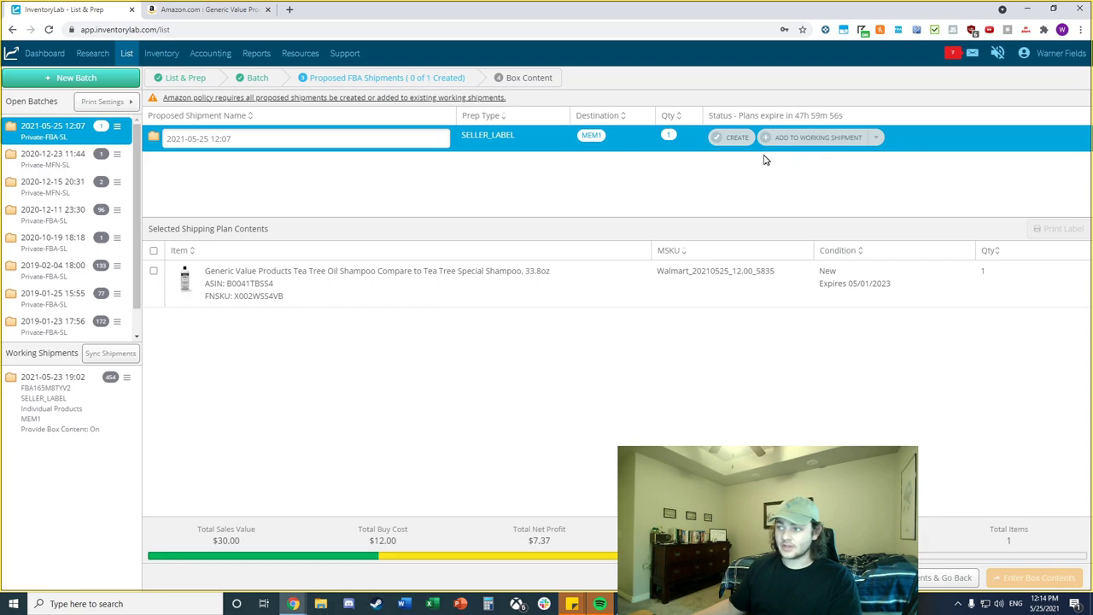
Create the proposed MEM1 shipment as a new shipment and assign one shampoo unit to box U001
left_click(731, 146)
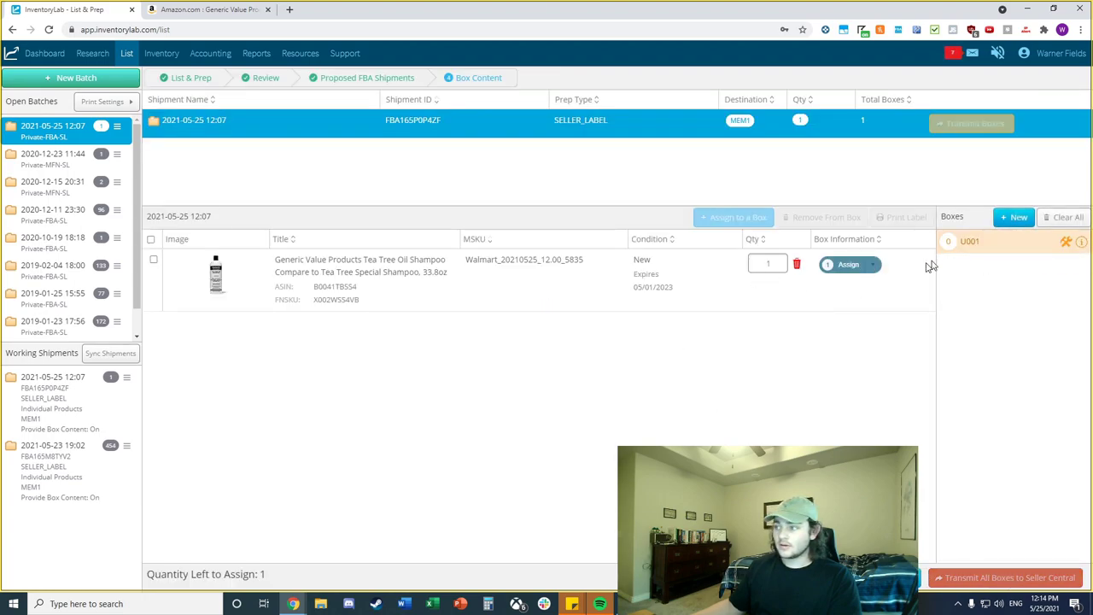
left_click(873, 265)
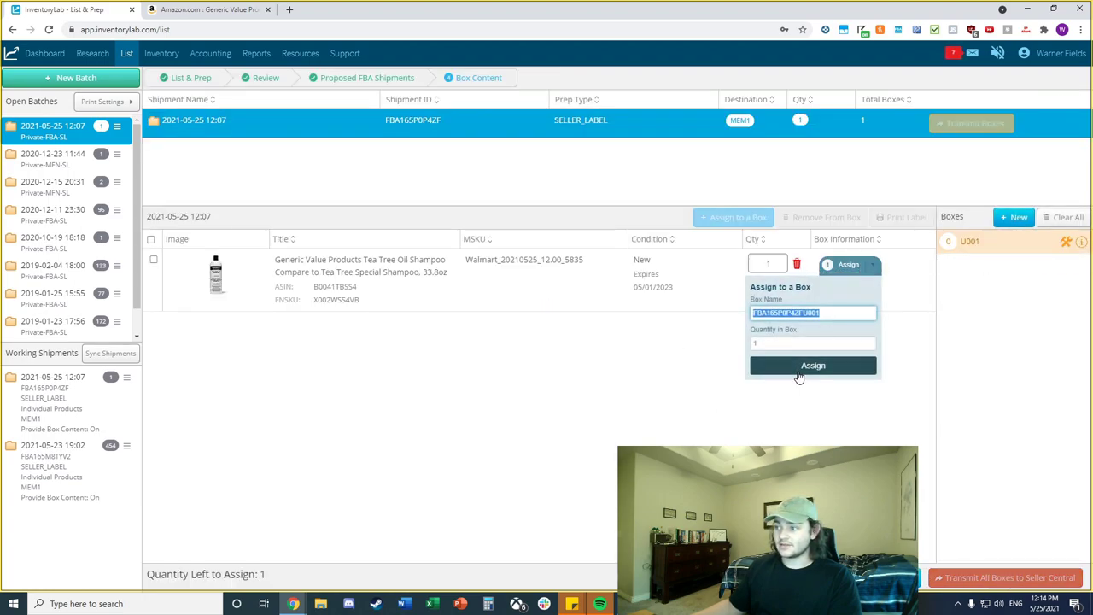
left_click(832, 364)
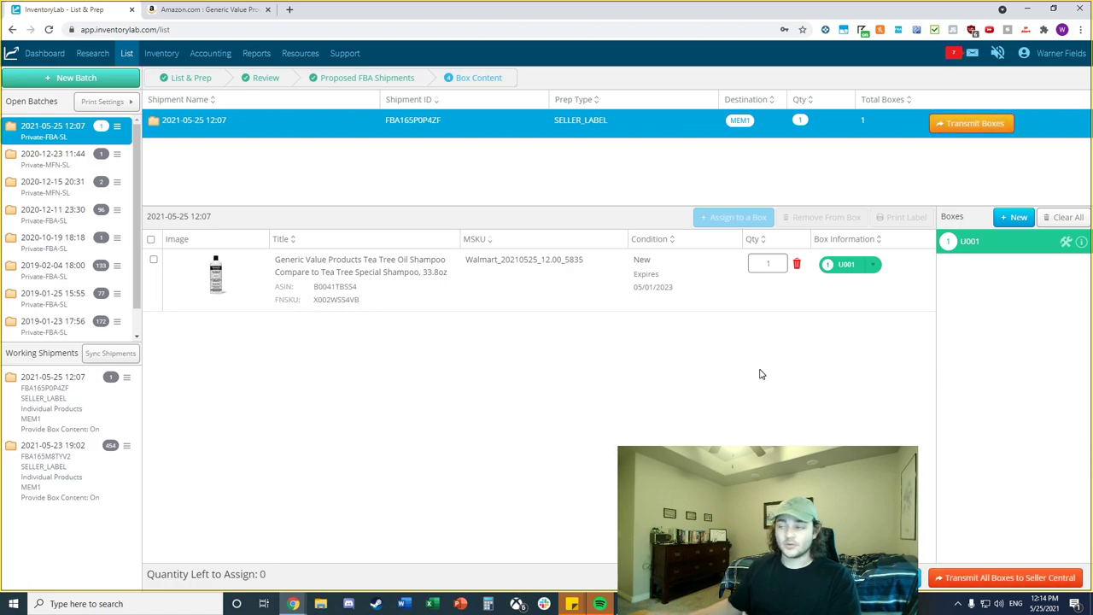
Add an extra box U002 to the shipment, check the quantity left to assign, and remove the empty box
left_click(1001, 215)
left_click(904, 277)
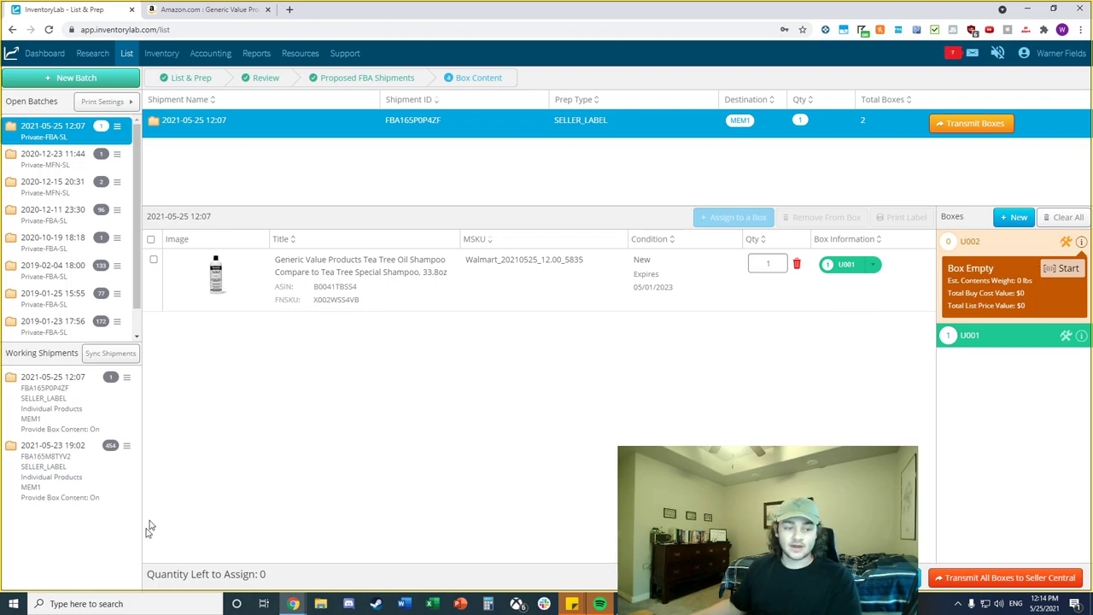
left_click_drag(267, 579, 173, 577)
left_click(311, 435)
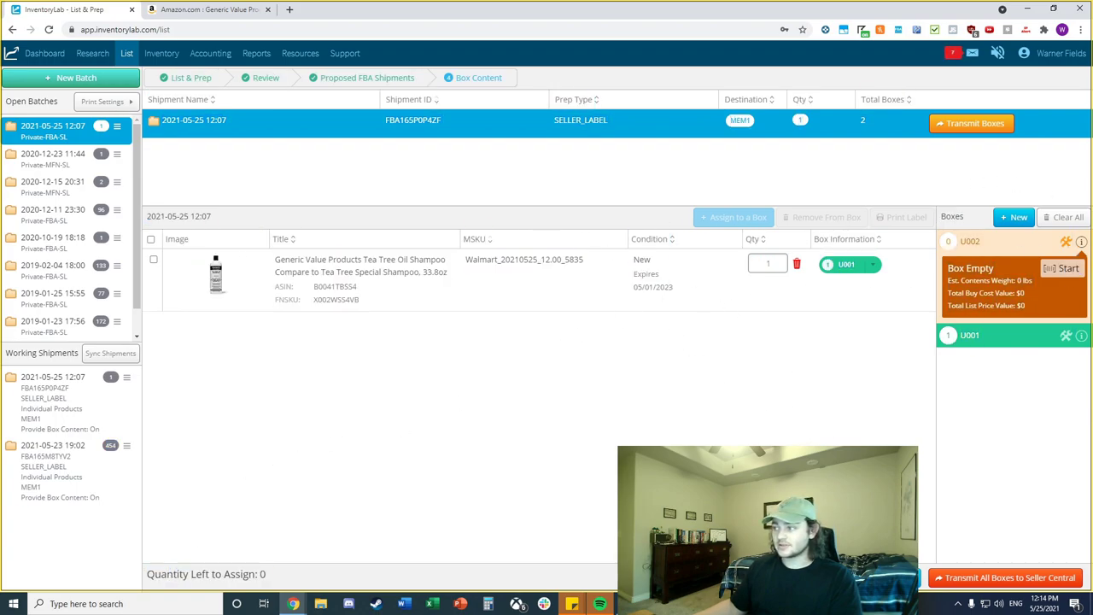
left_click(1081, 244)
right_click(1081, 243)
key("Escape")
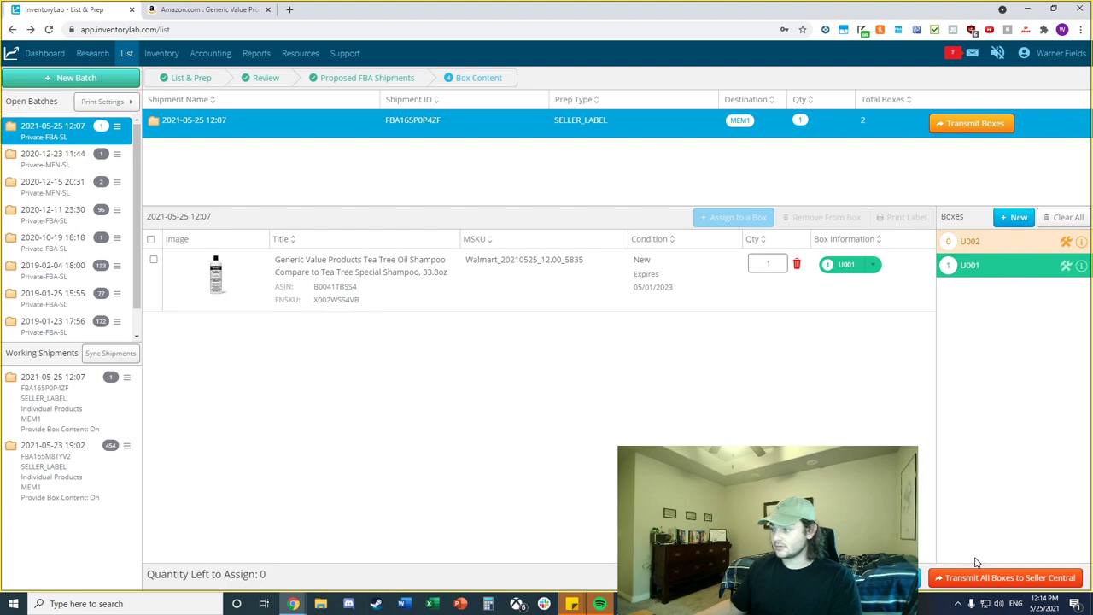
left_click(1061, 263)
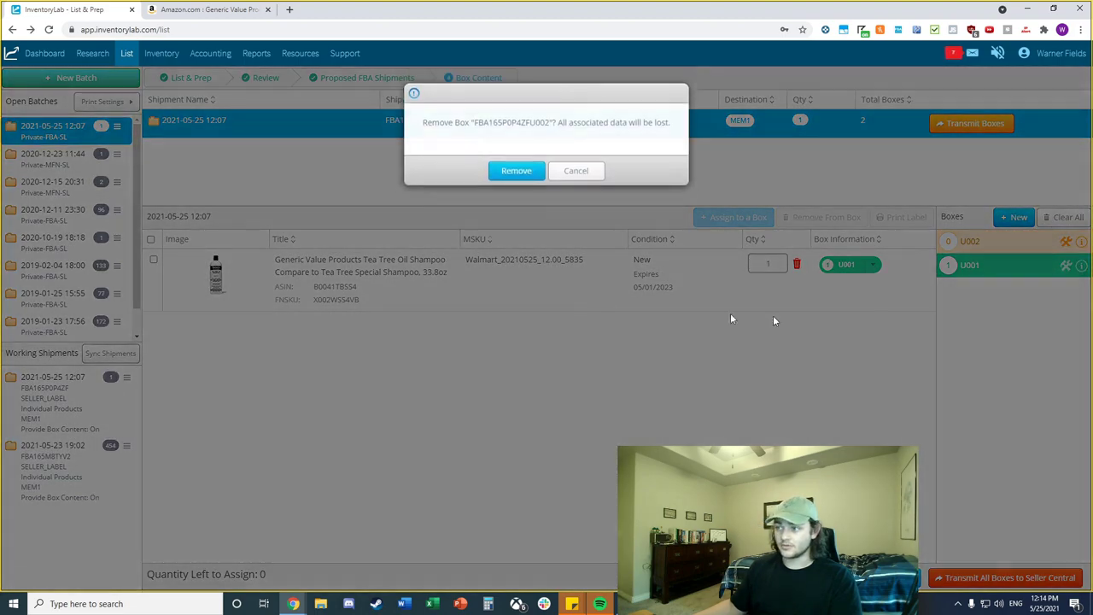
key("Return")
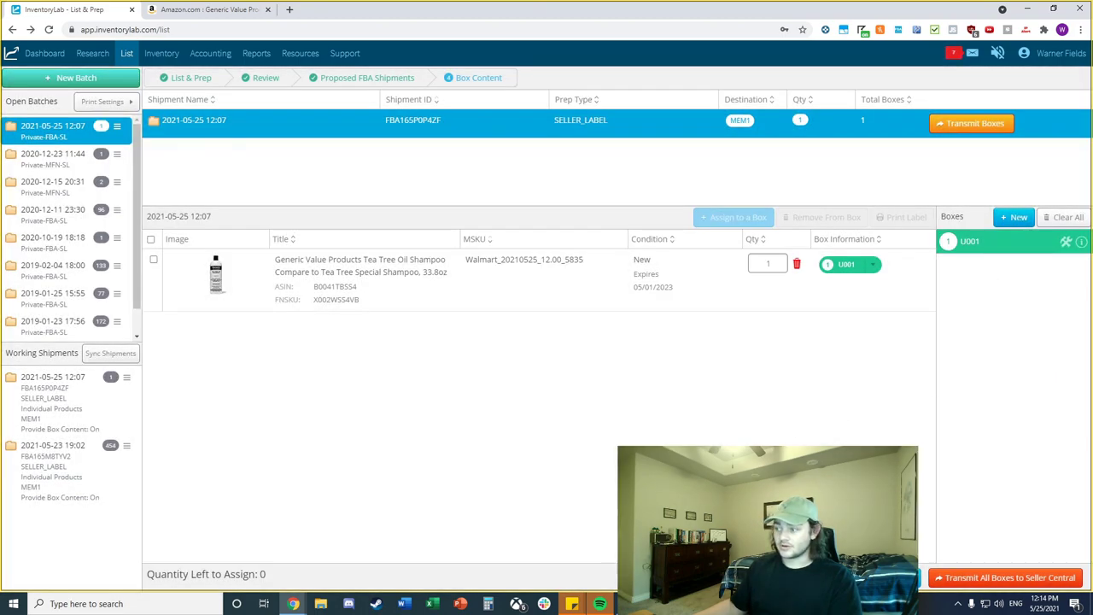
Transmit all boxes to Seller Central with box U001 weighing 2 lb and measuring 10 x 10 x 5 inches
left_click(965, 579)
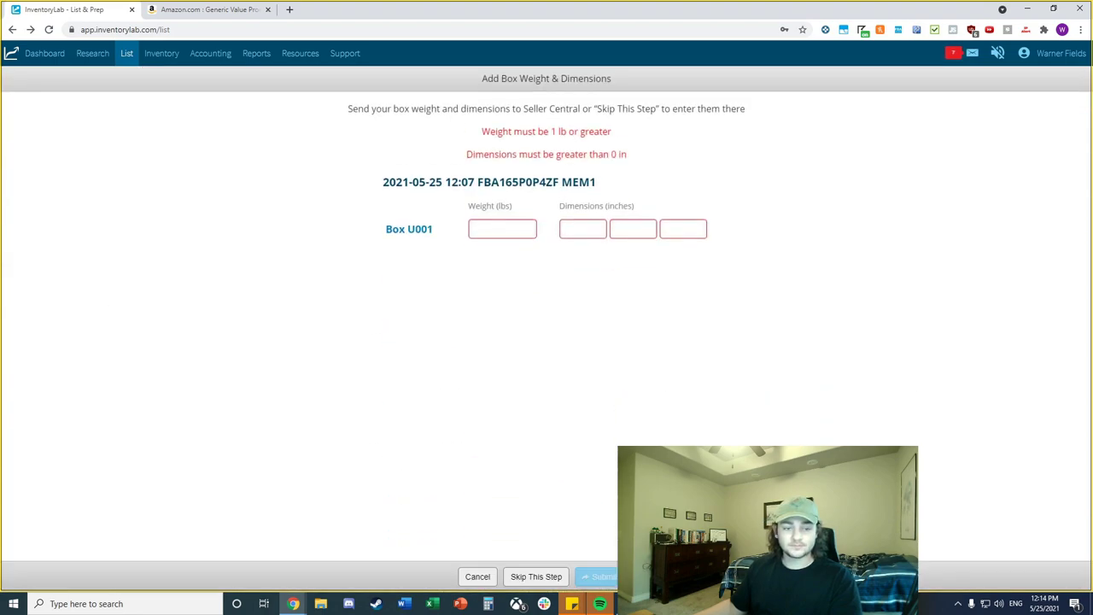
left_click(486, 229)
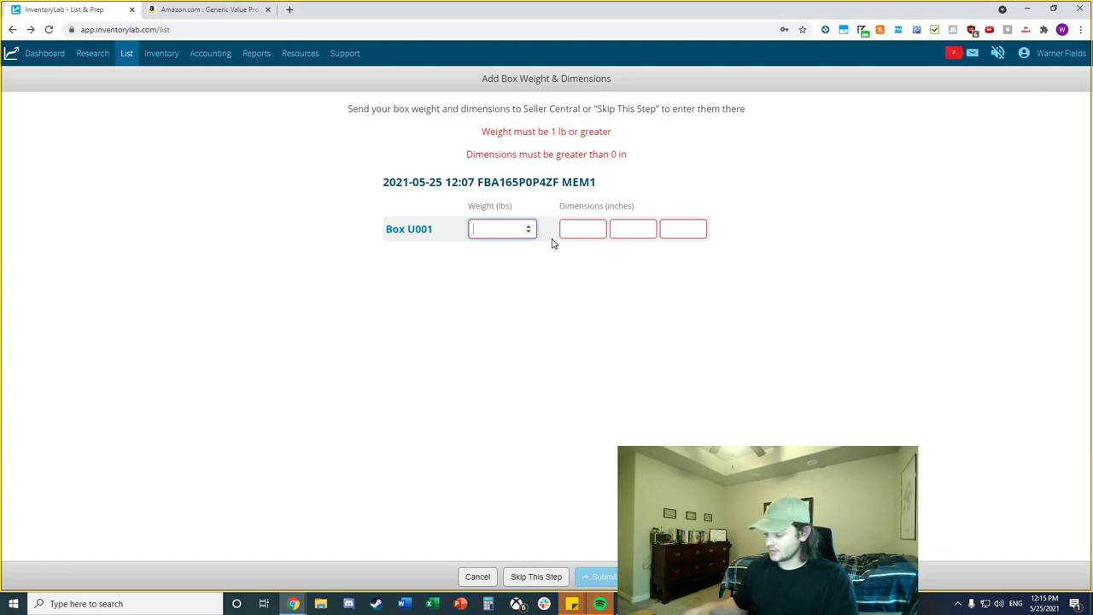
type("2")
key("Tab")
type("10")
key("Tab")
type("10")
key("Tab")
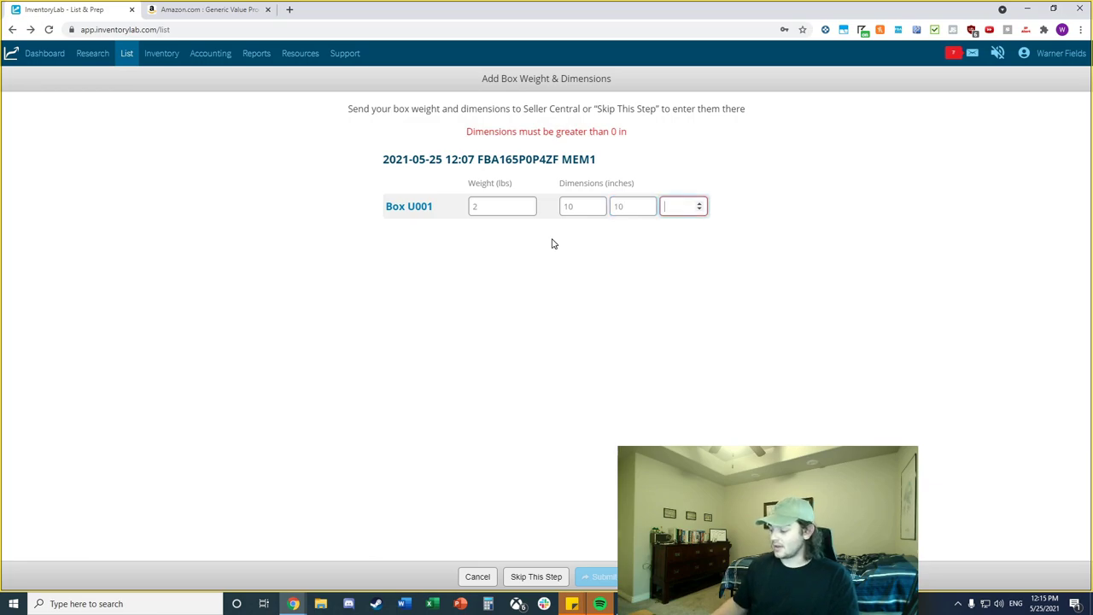
type("5")
left_click(589, 577)
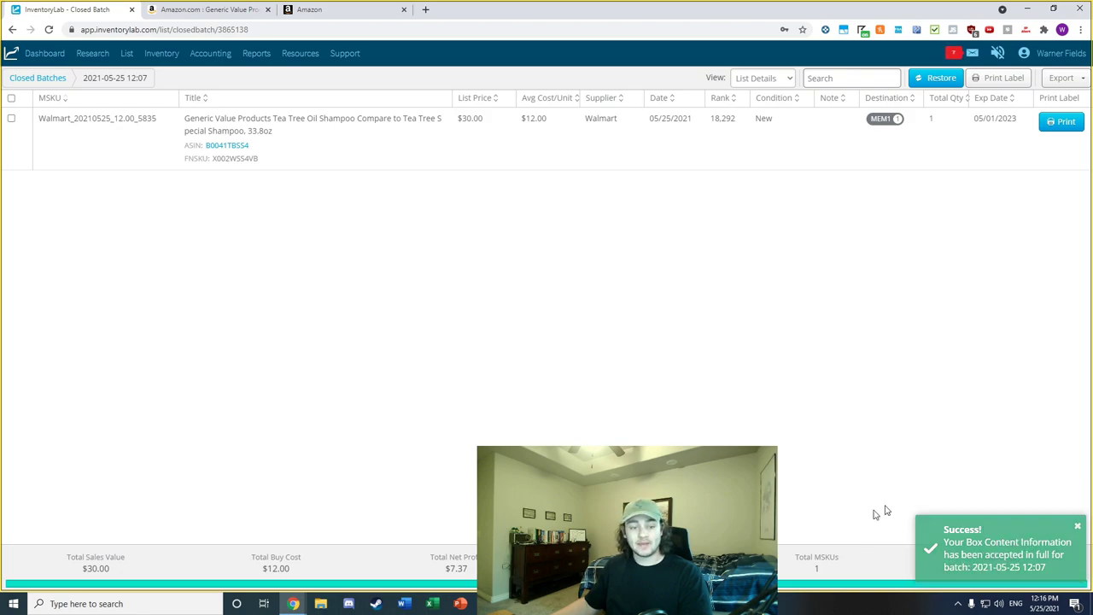
left_click(339, 9)
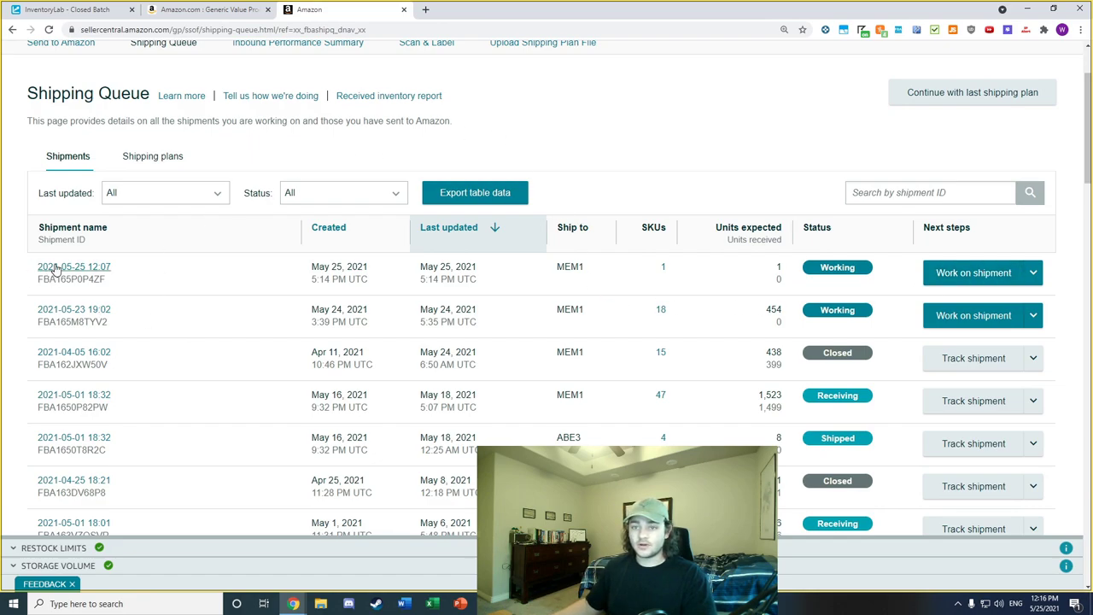
left_click(949, 274)
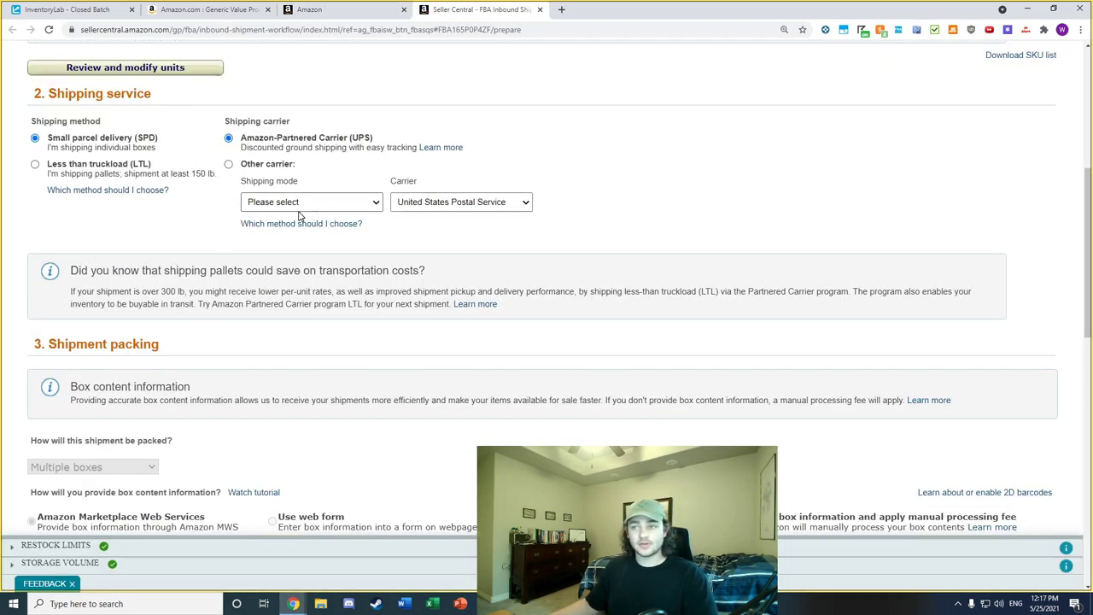
scroll(427, 285, "down", 1)
scroll(402, 215, "down", 1)
scroll(366, 139, "up", 1)
scroll(325, 168, "down", 2)
scroll(324, 167, "down", 4)
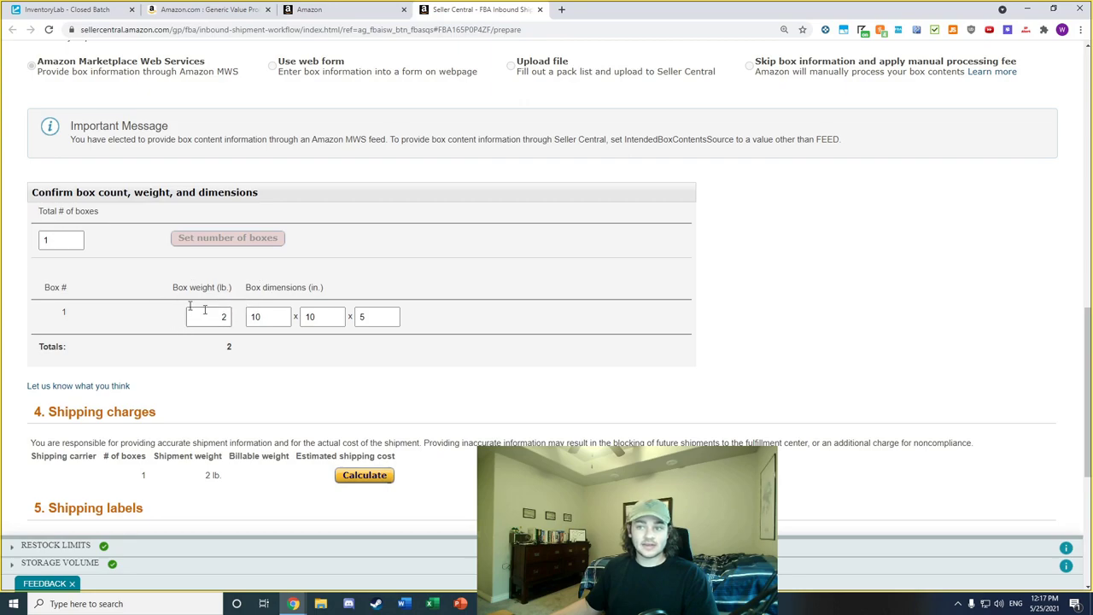
Calculate the shipment's shipping cost and agree to the Amazon Partnered Carrier Terms and Conditions
scroll(287, 307, "down", 2)
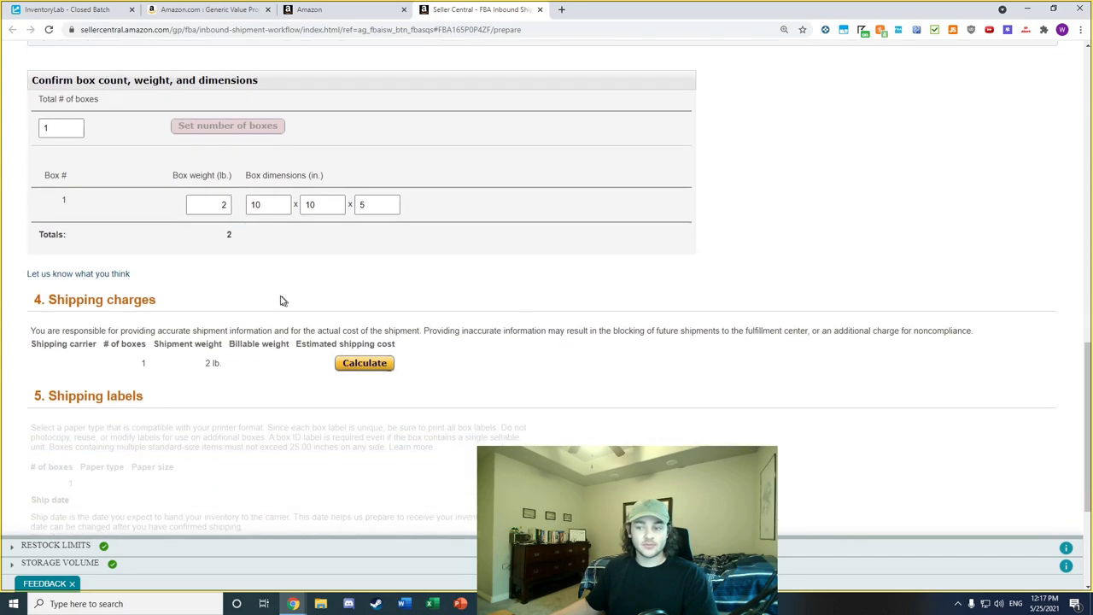
left_click(352, 366)
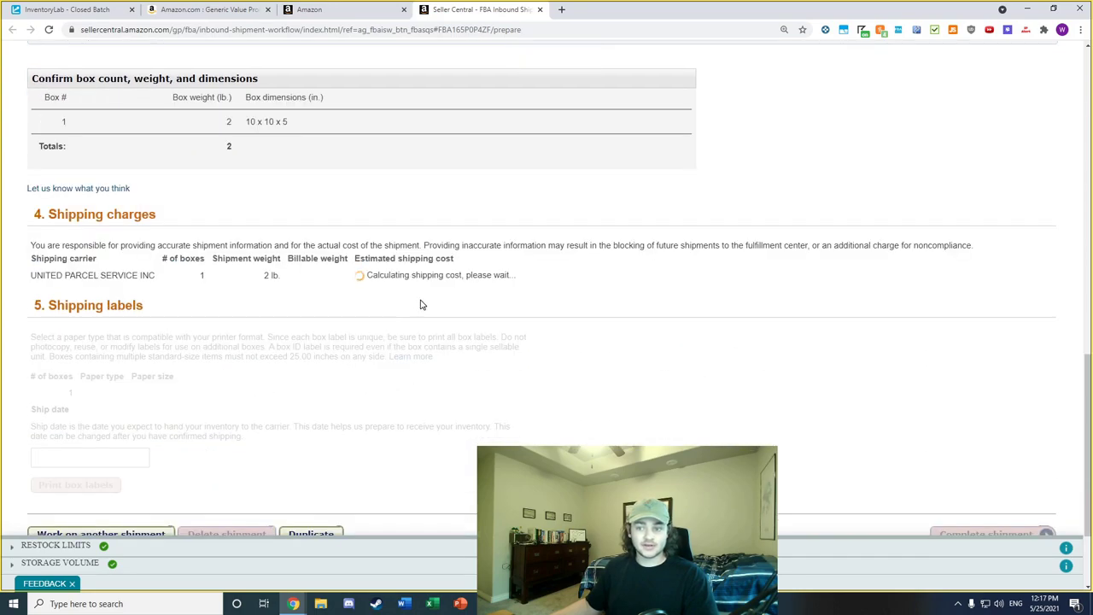
scroll(481, 381, "down", 2)
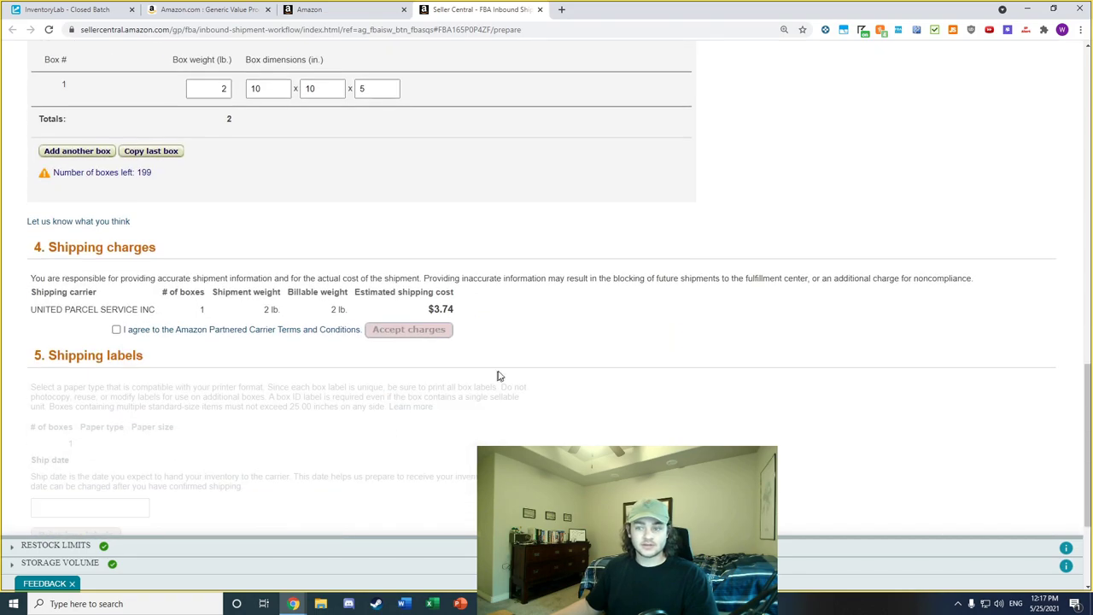
left_click(116, 329)
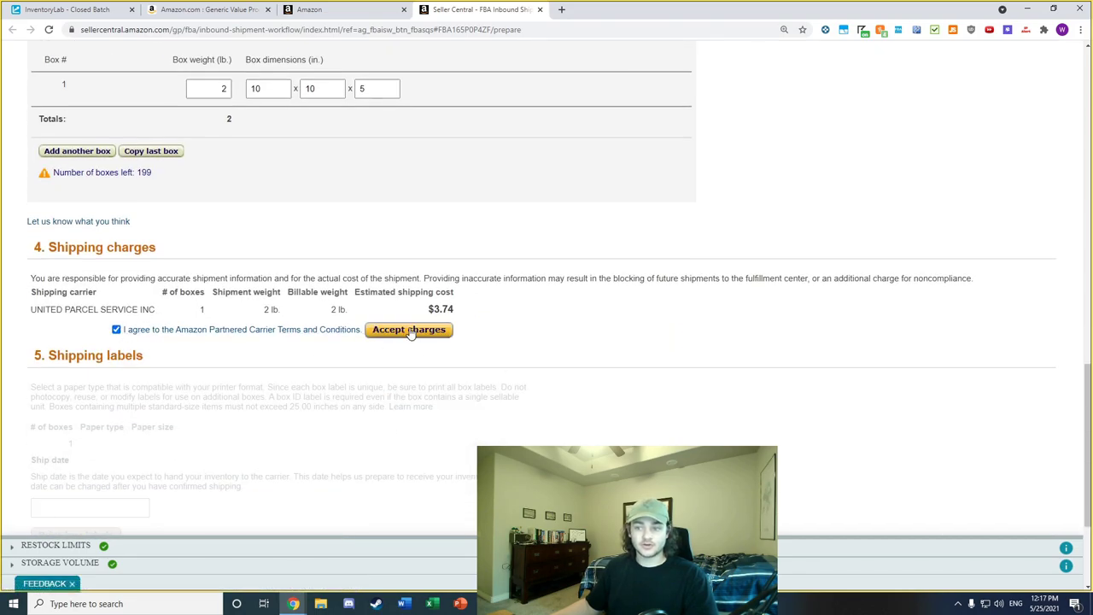
scroll(410, 332, "down", 2)
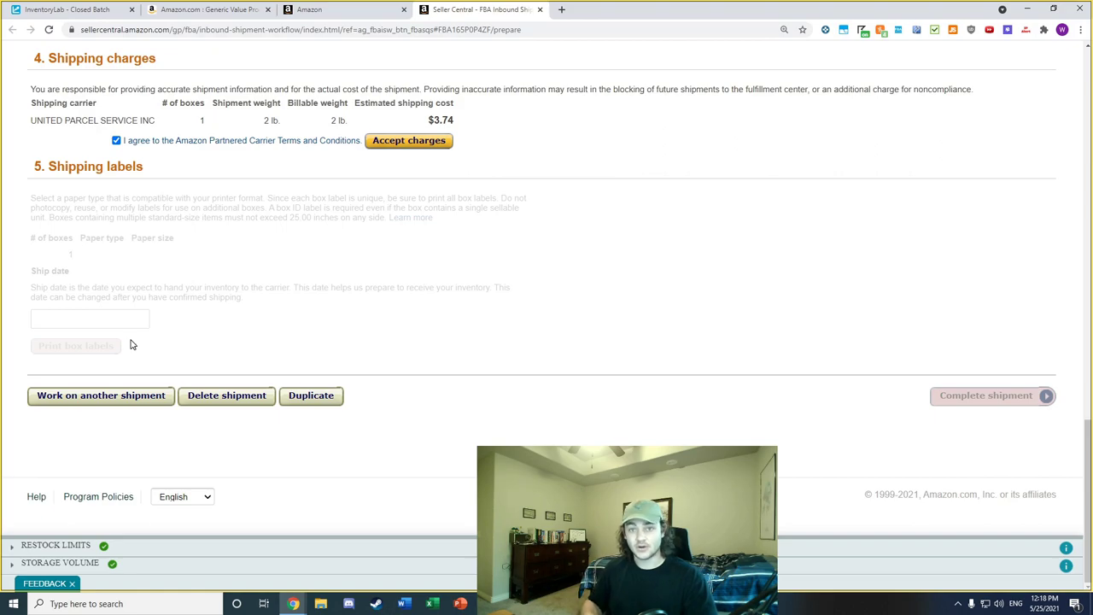
Switch back to InventoryLab and open the Scout product research page
key("ctrl+1")
mouse_move(126, 56)
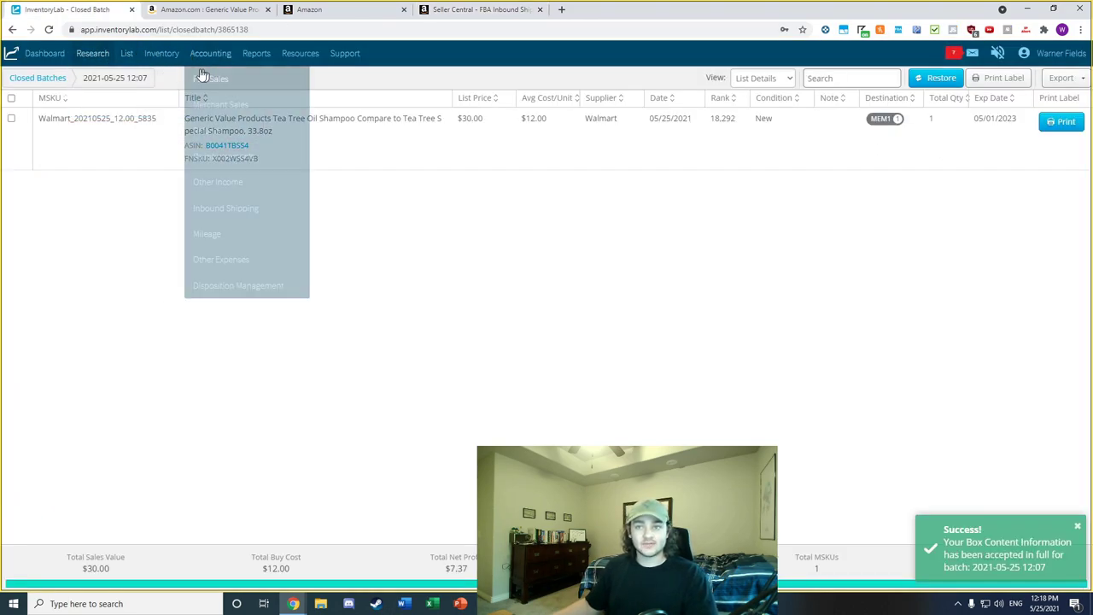
mouse_move(92, 53)
left_click(111, 78)
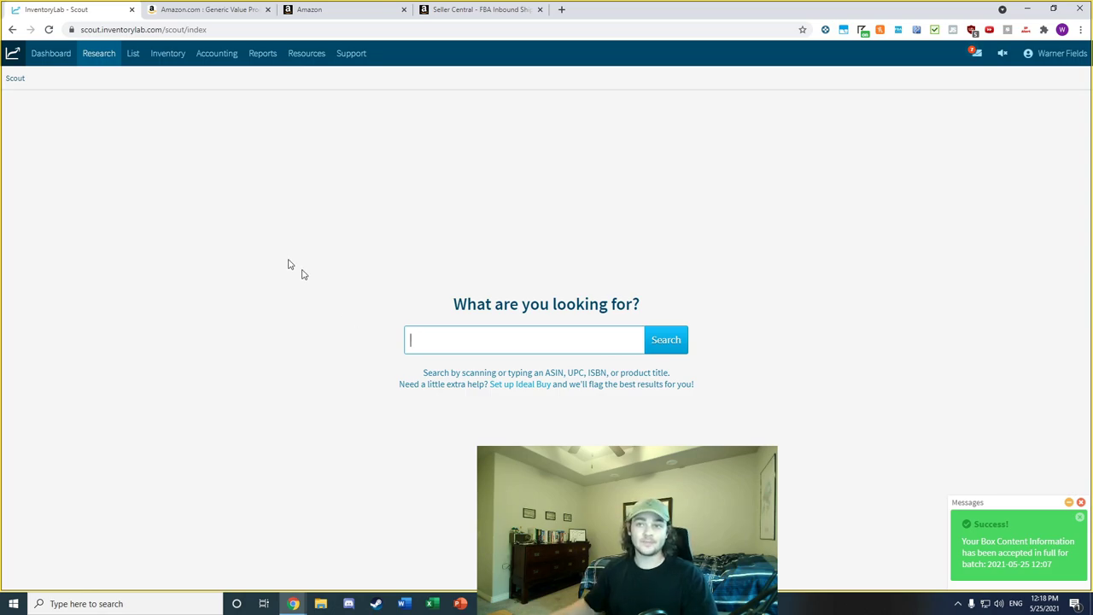
left_click(132, 53)
left_click(167, 55)
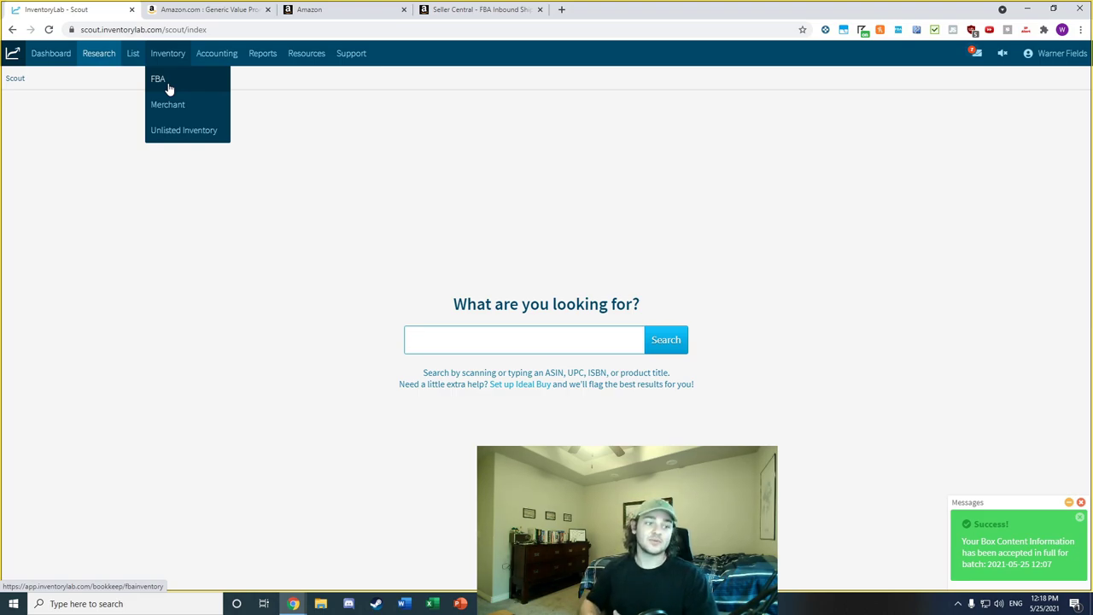
left_click(209, 57)
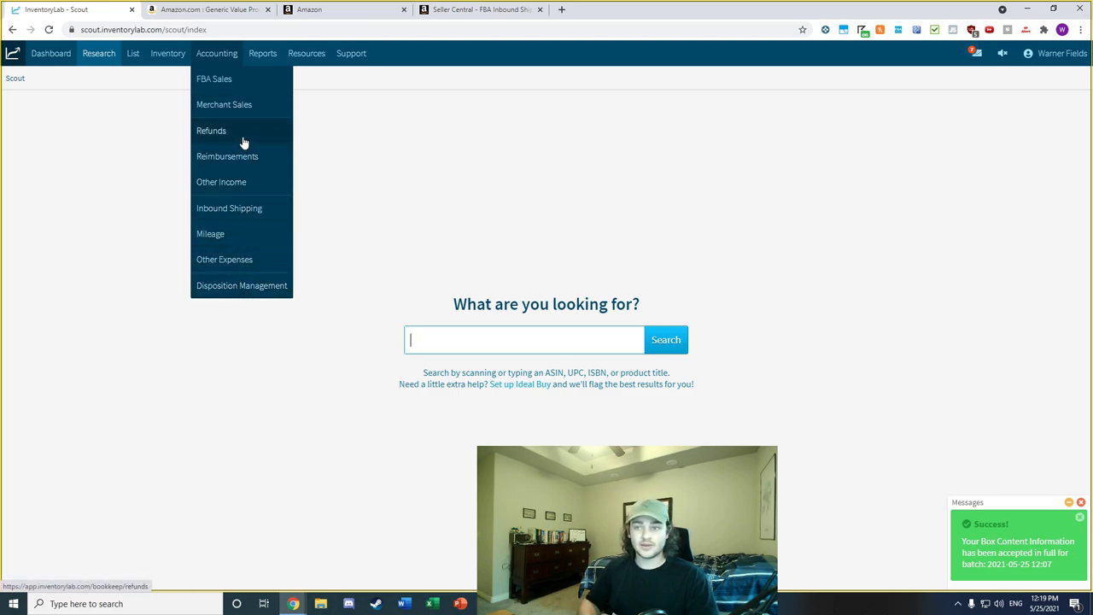
left_click(157, 104)
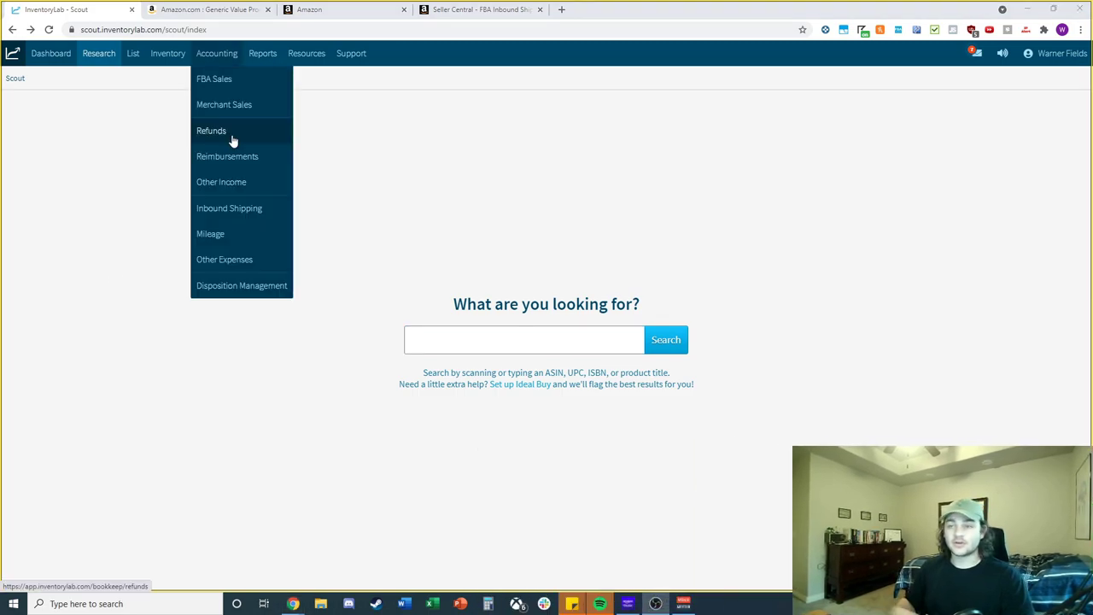
mouse_move(220, 53)
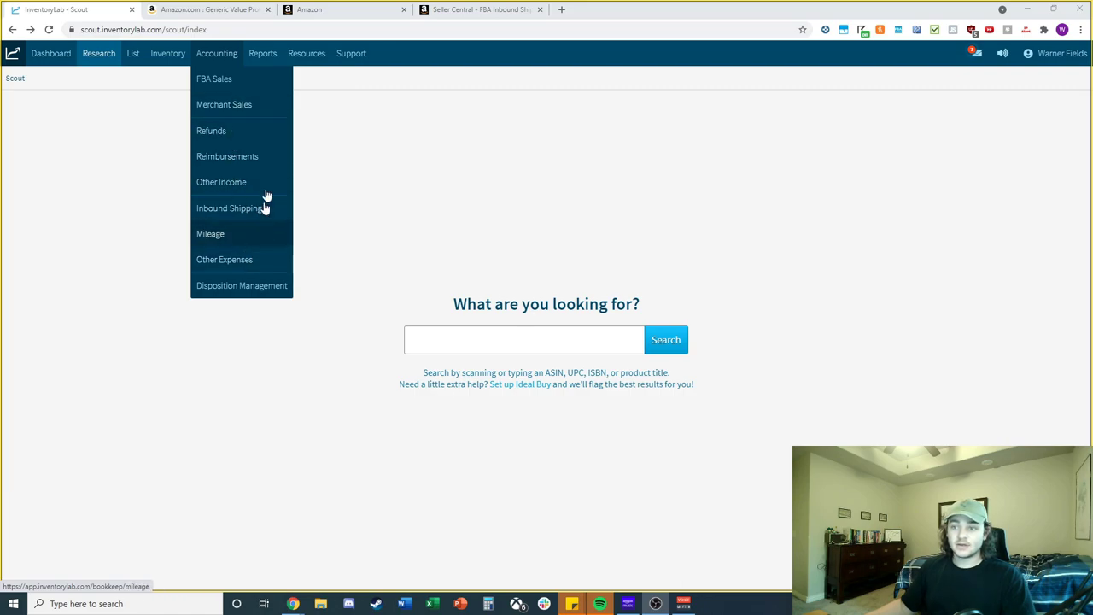
Open the Category Profitability report and sort the categories by units sold, highest first
mouse_move(263, 60)
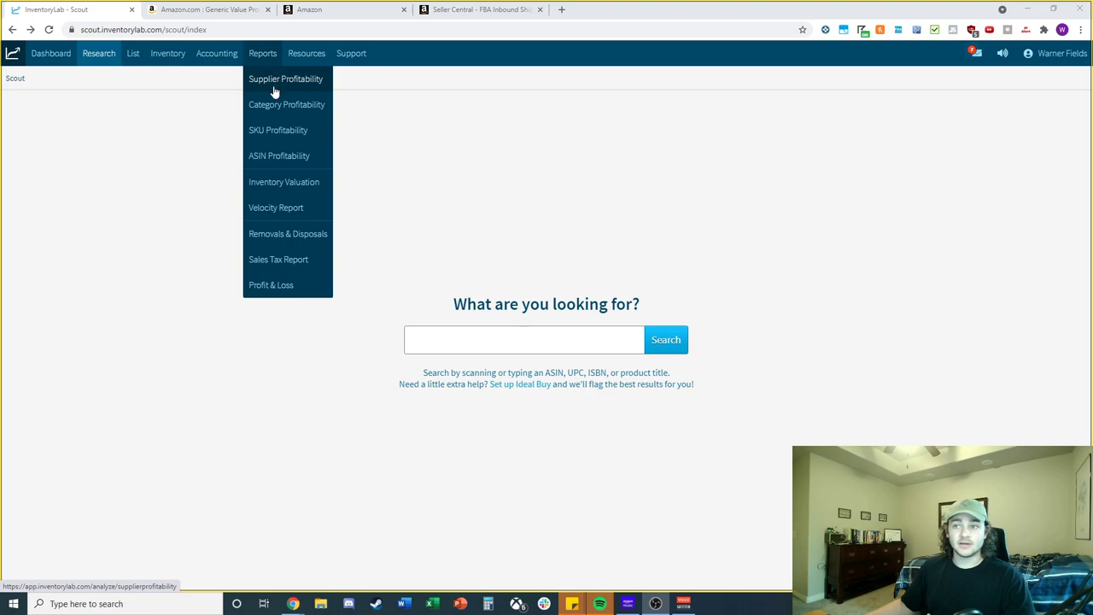
left_click(287, 106)
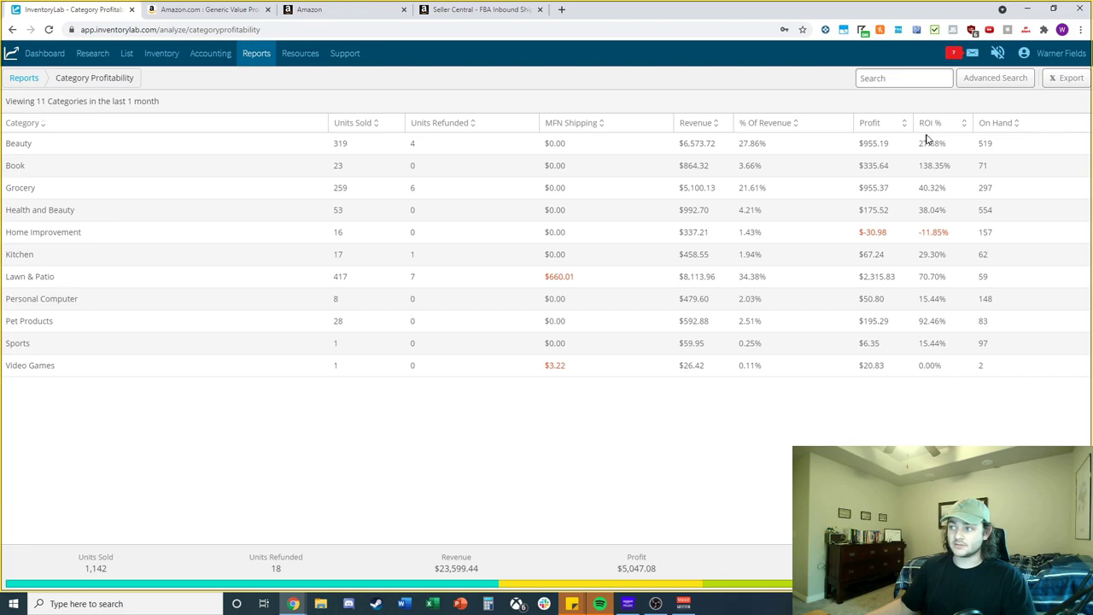
left_click(354, 123)
left_click(357, 124)
Examine the Lawn & Patio category's merchant shipping cost, revenue, and profit
left_click_drag(7, 144, 36, 145)
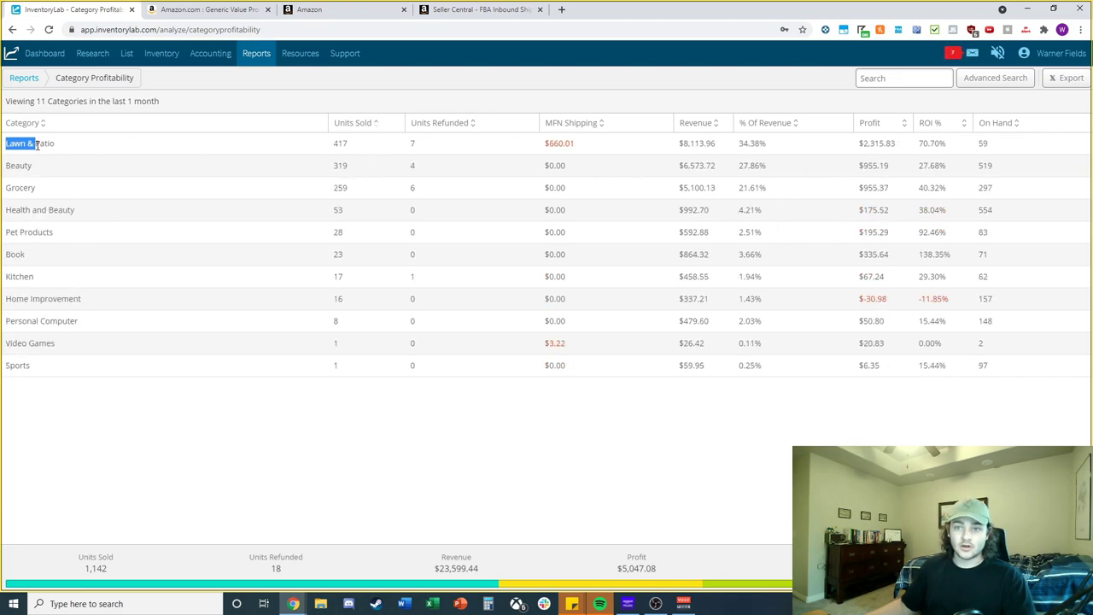
left_click(61, 157)
left_click_drag(535, 145, 649, 154)
left_click(587, 166)
left_click_drag(506, 156, 597, 147)
left_click_drag(673, 156, 746, 152)
left_click(746, 152)
left_click_drag(922, 142, 863, 146)
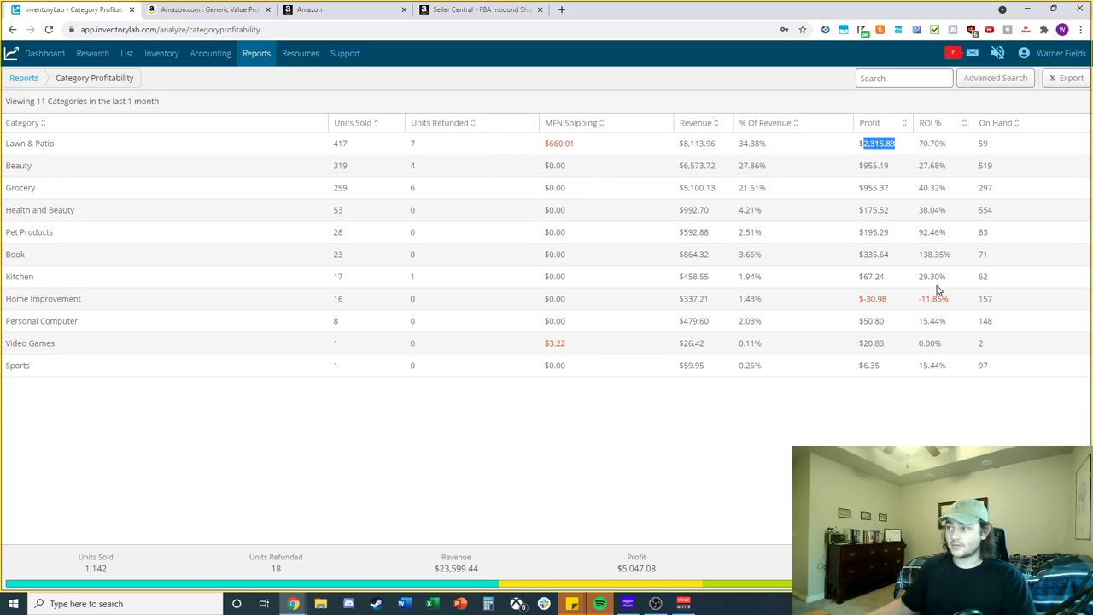
Sort the categories by profit, highest first, and compare the profit of the strongest and weakest categories
left_click(880, 123)
left_click(886, 126)
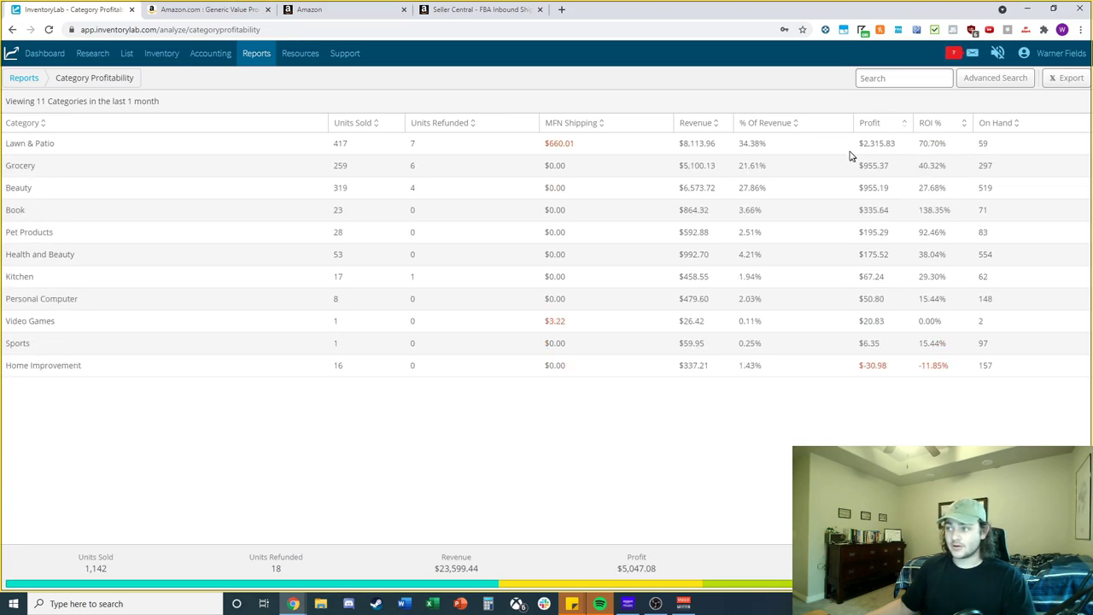
left_click_drag(857, 145, 885, 167)
left_click(891, 162)
left_click(863, 301)
left_click_drag(859, 321, 843, 410)
left_click(844, 410)
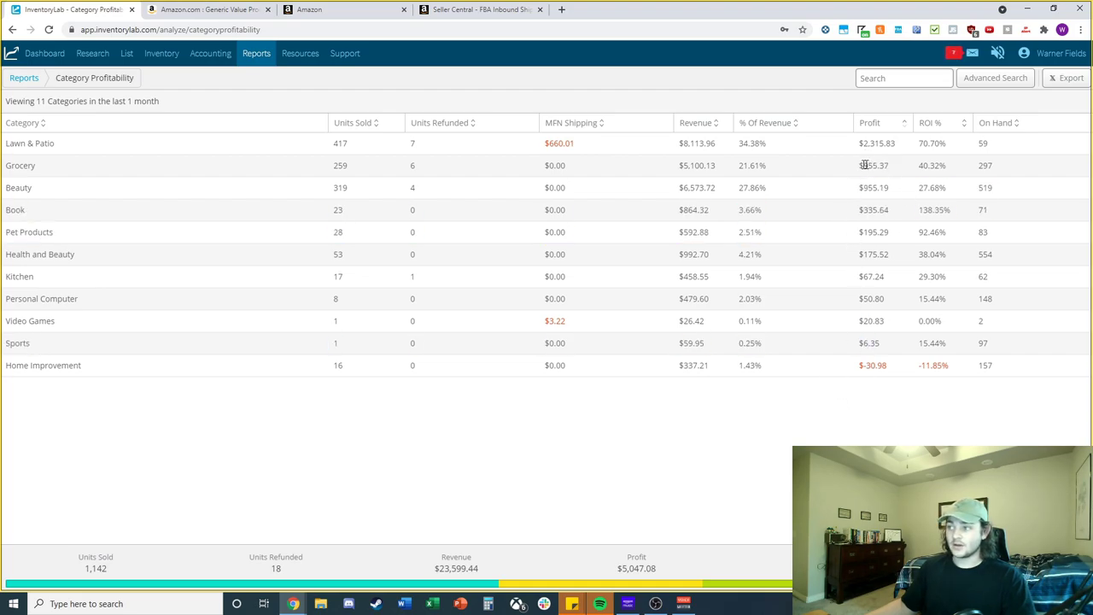
left_click_drag(864, 166, 871, 170)
left_click(809, 329)
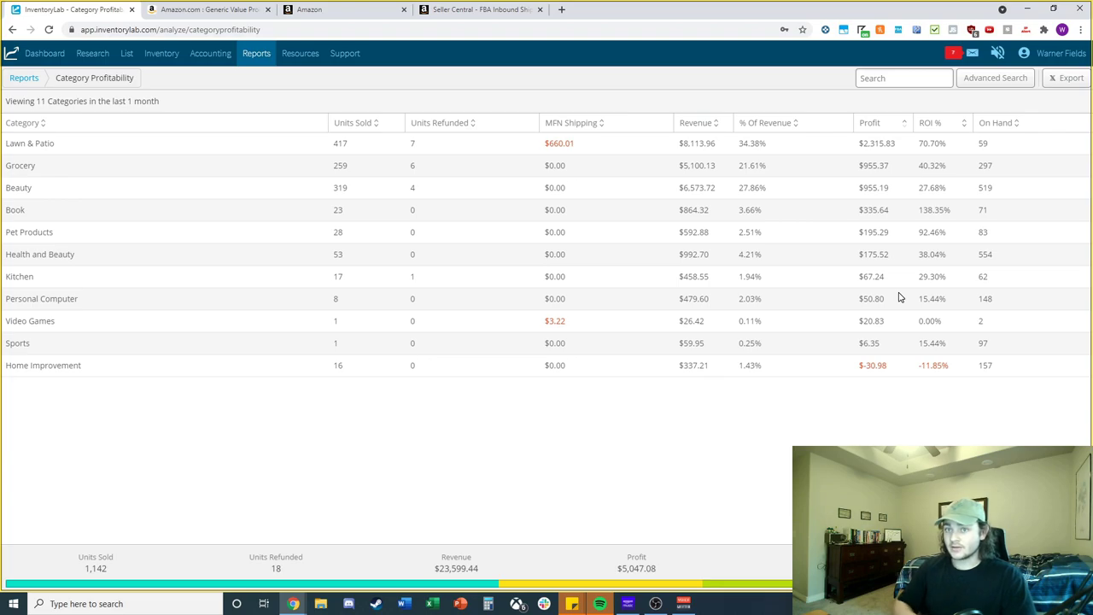
Compare the ROI percentages of the Grocery, Beauty, and Book categories
double_click(926, 166)
left_click(920, 222)
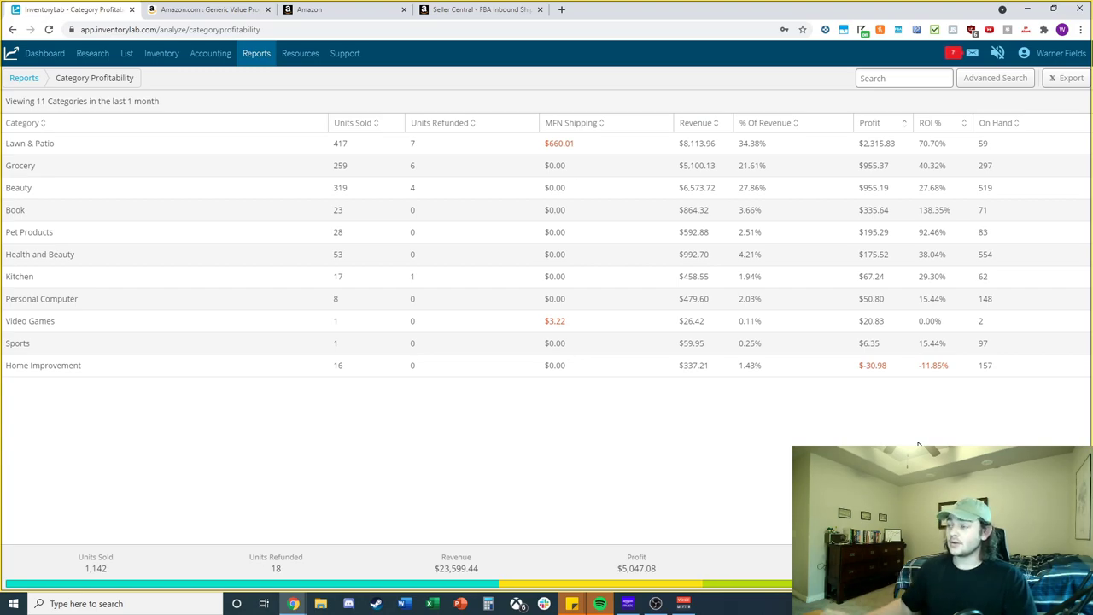
double_click(922, 188)
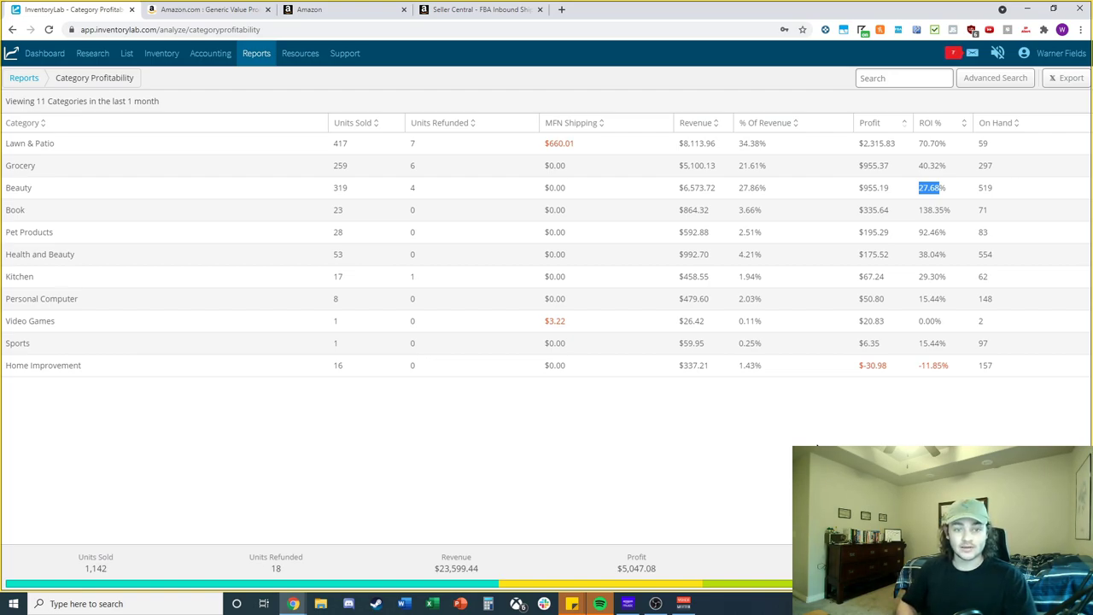
left_click(927, 210)
double_click(927, 210)
left_click(955, 293)
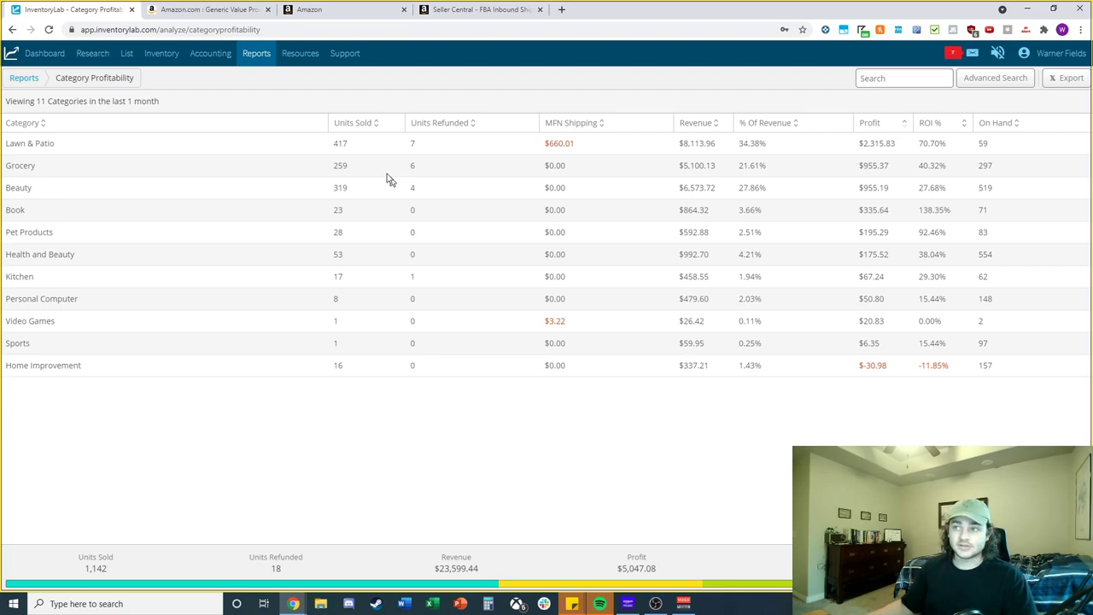
Bring up the list of available reports
left_click(255, 59)
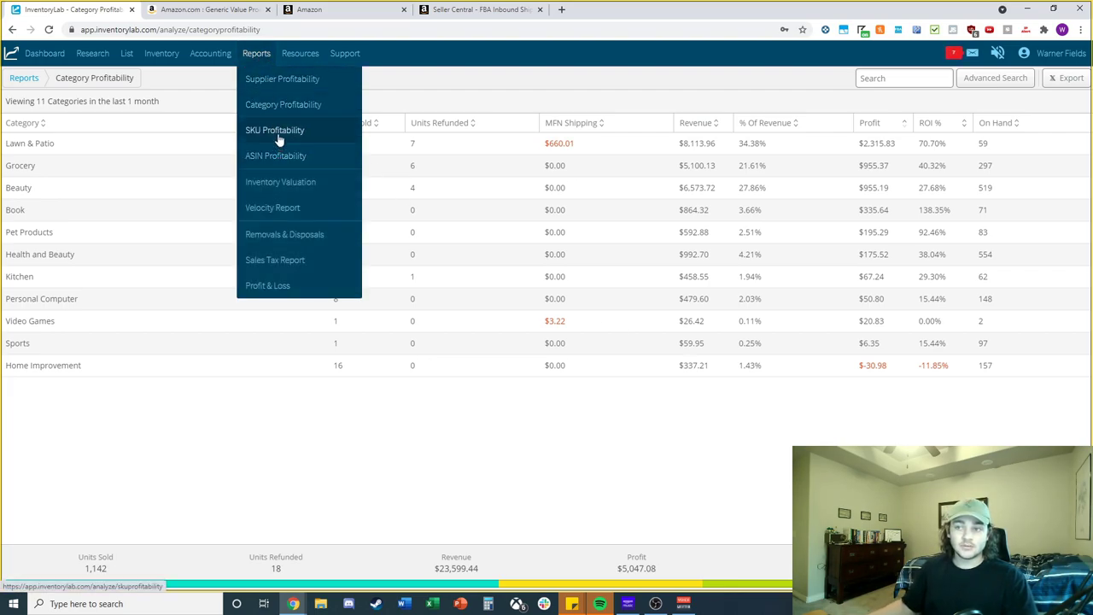